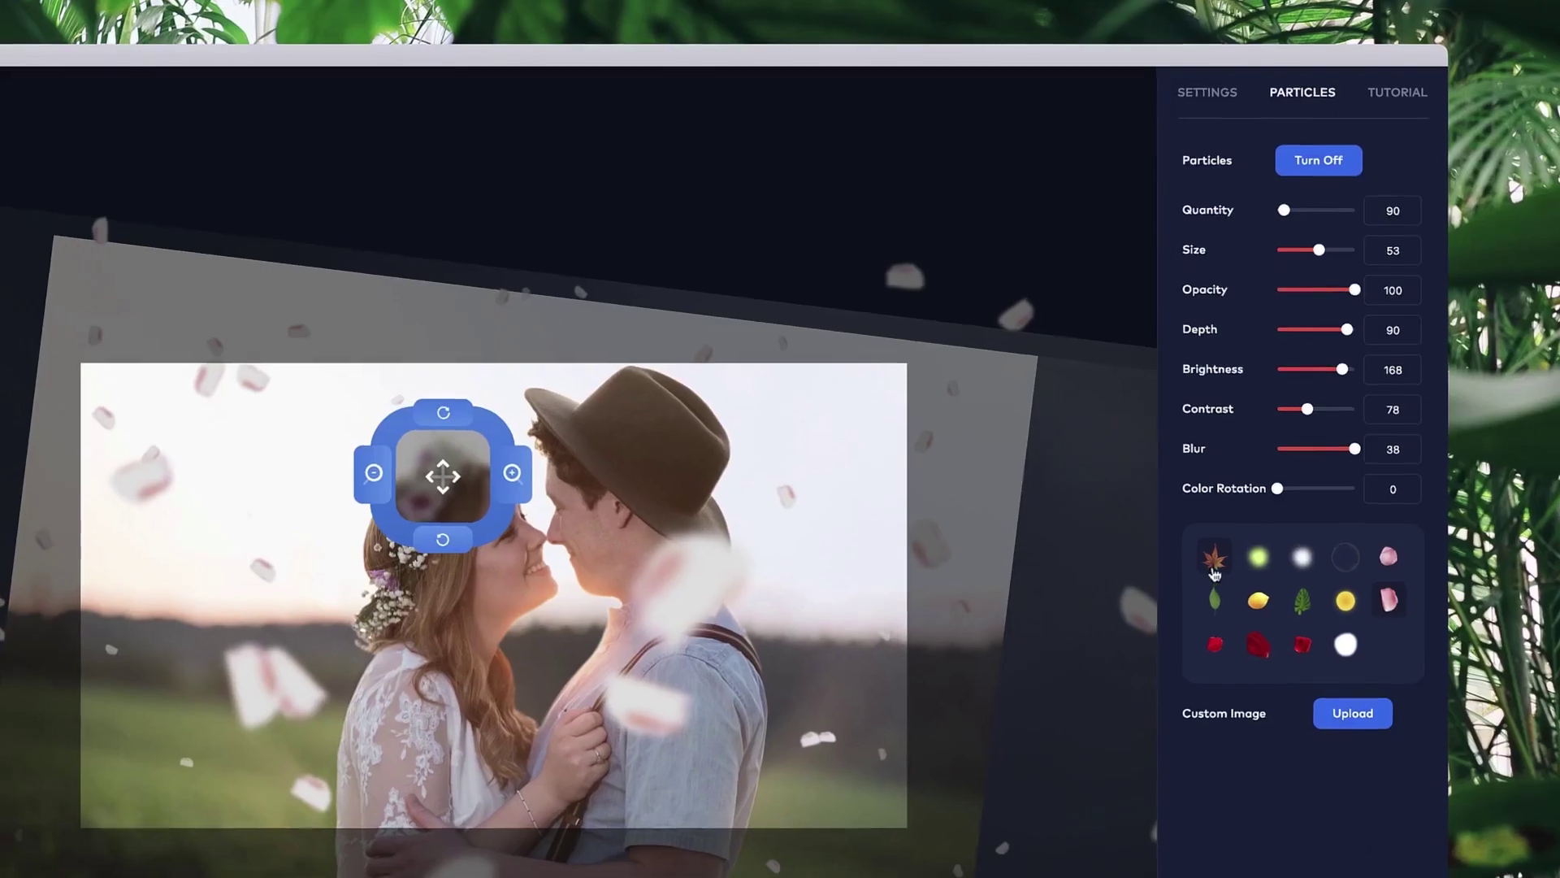
# Step: Swap the couple photo's falling particles to green leaves, then red petals, then white dots
pyautogui.click(1223, 585)
pyautogui.click(1267, 630)
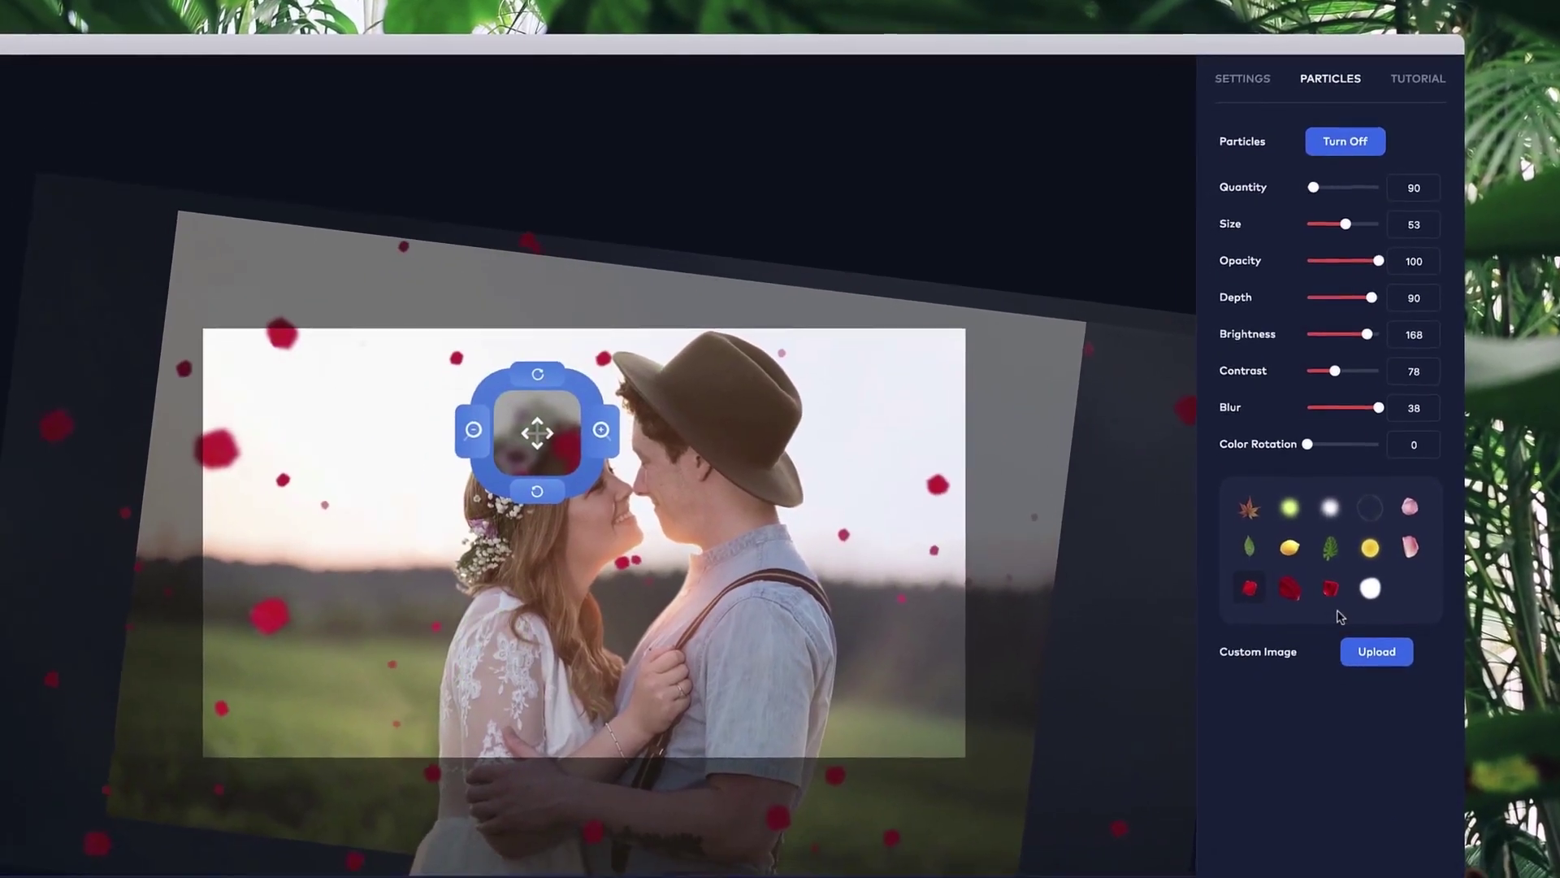
pyautogui.click(1376, 574)
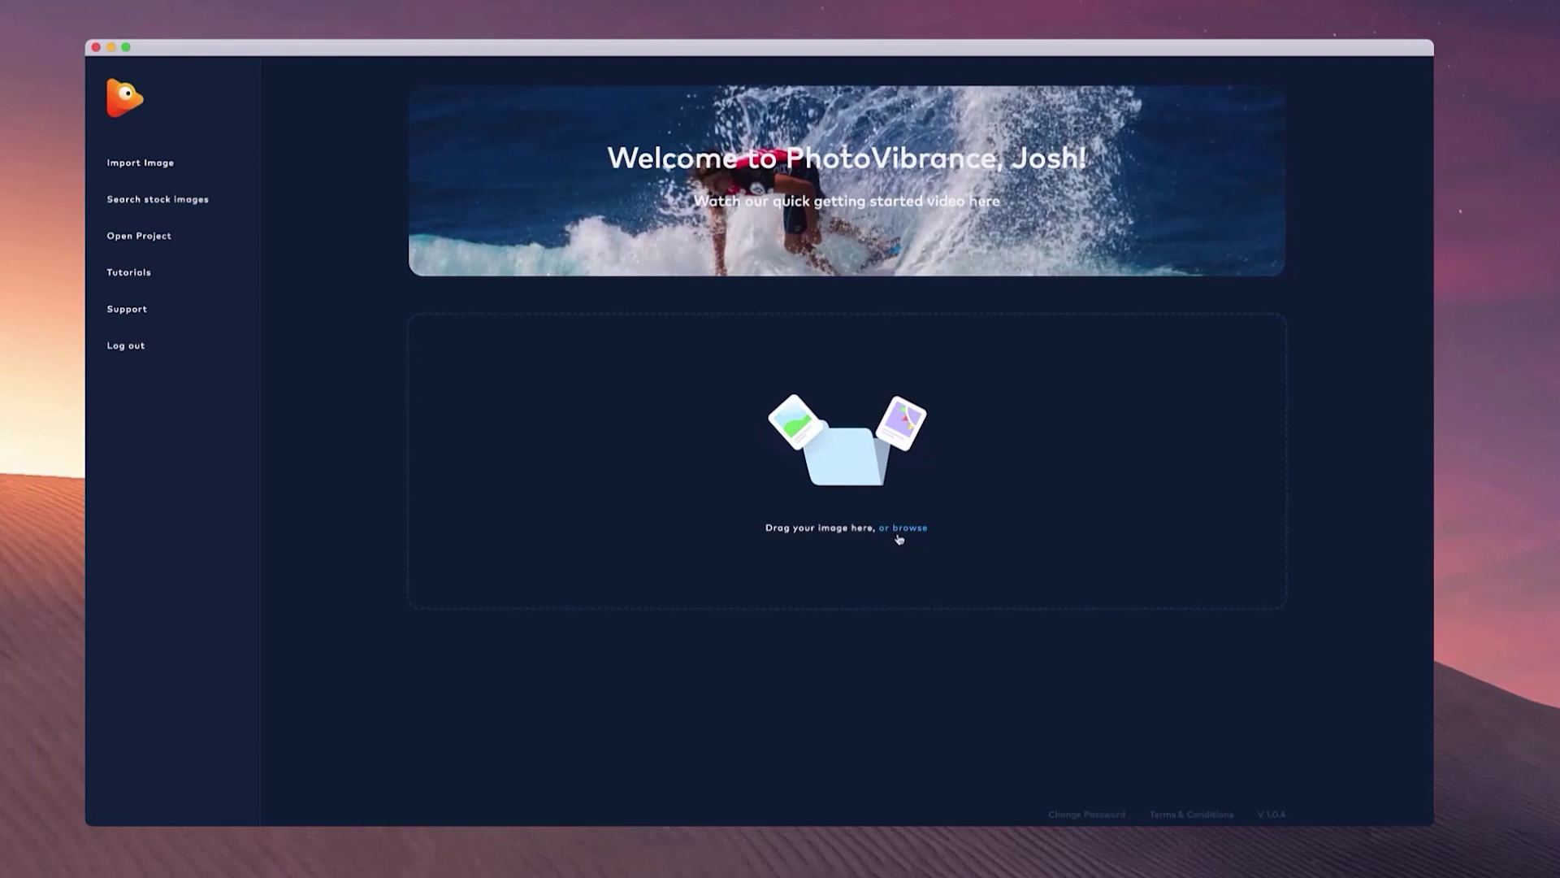
pyautogui.click(195, 209)
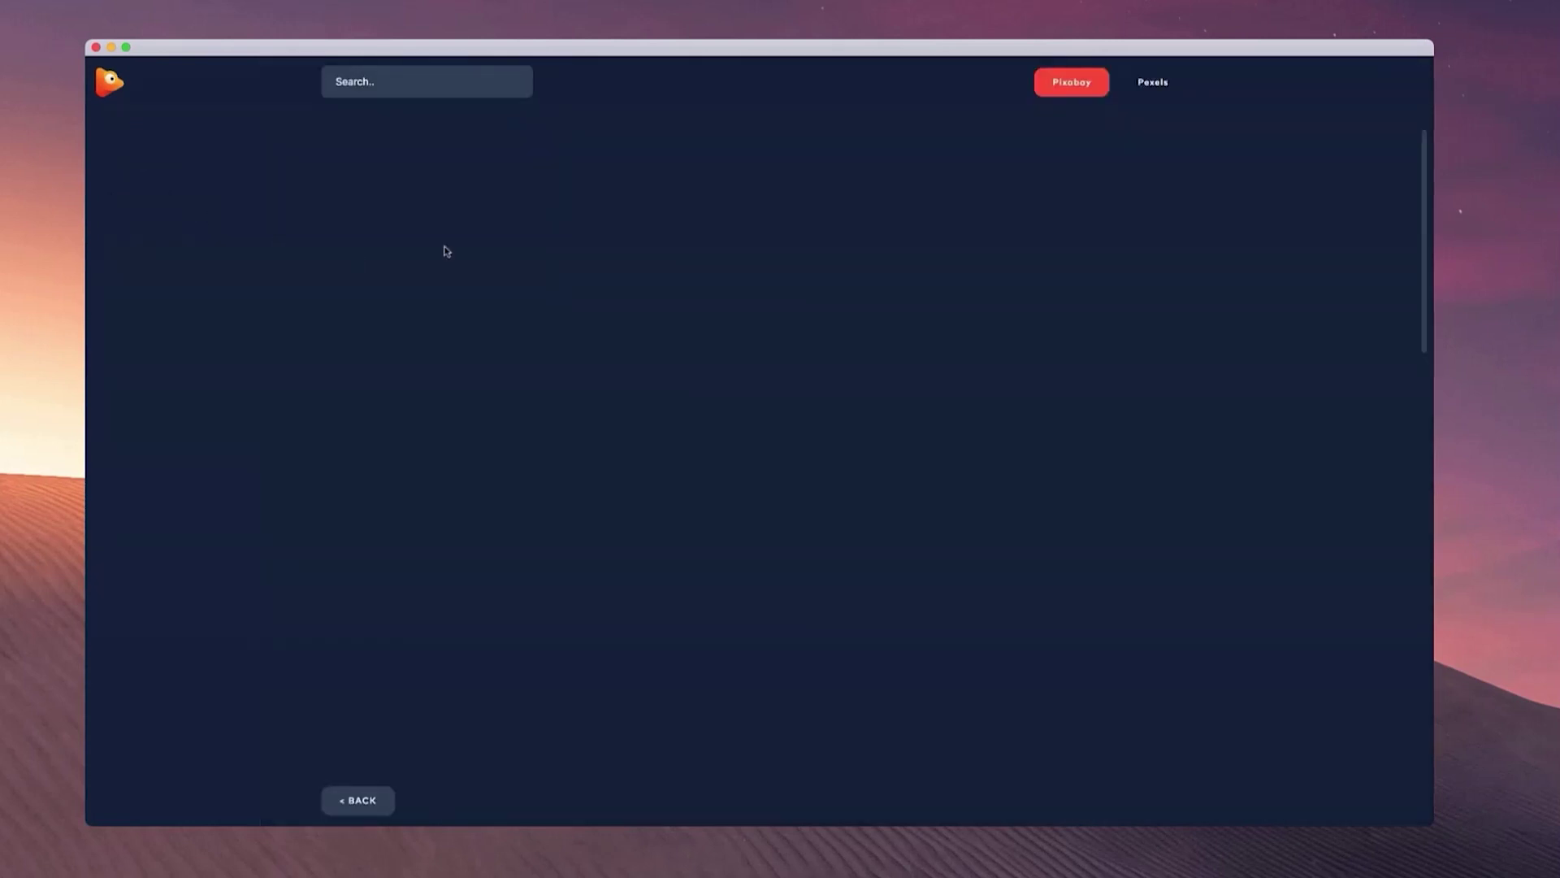
pyautogui.moveTo(1149, 153)
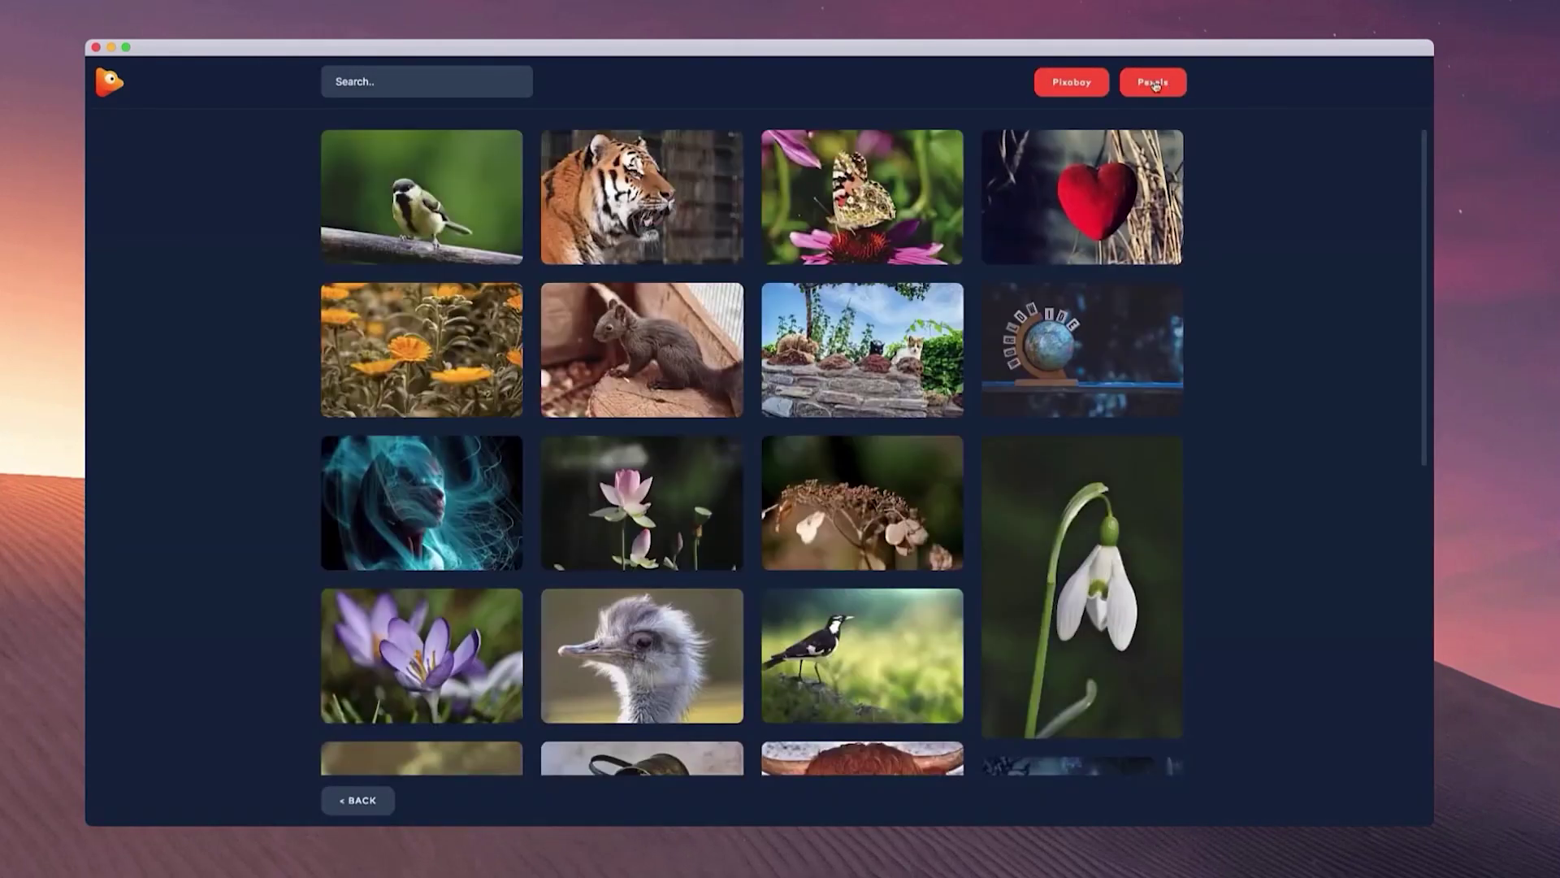
pyautogui.click(1154, 82)
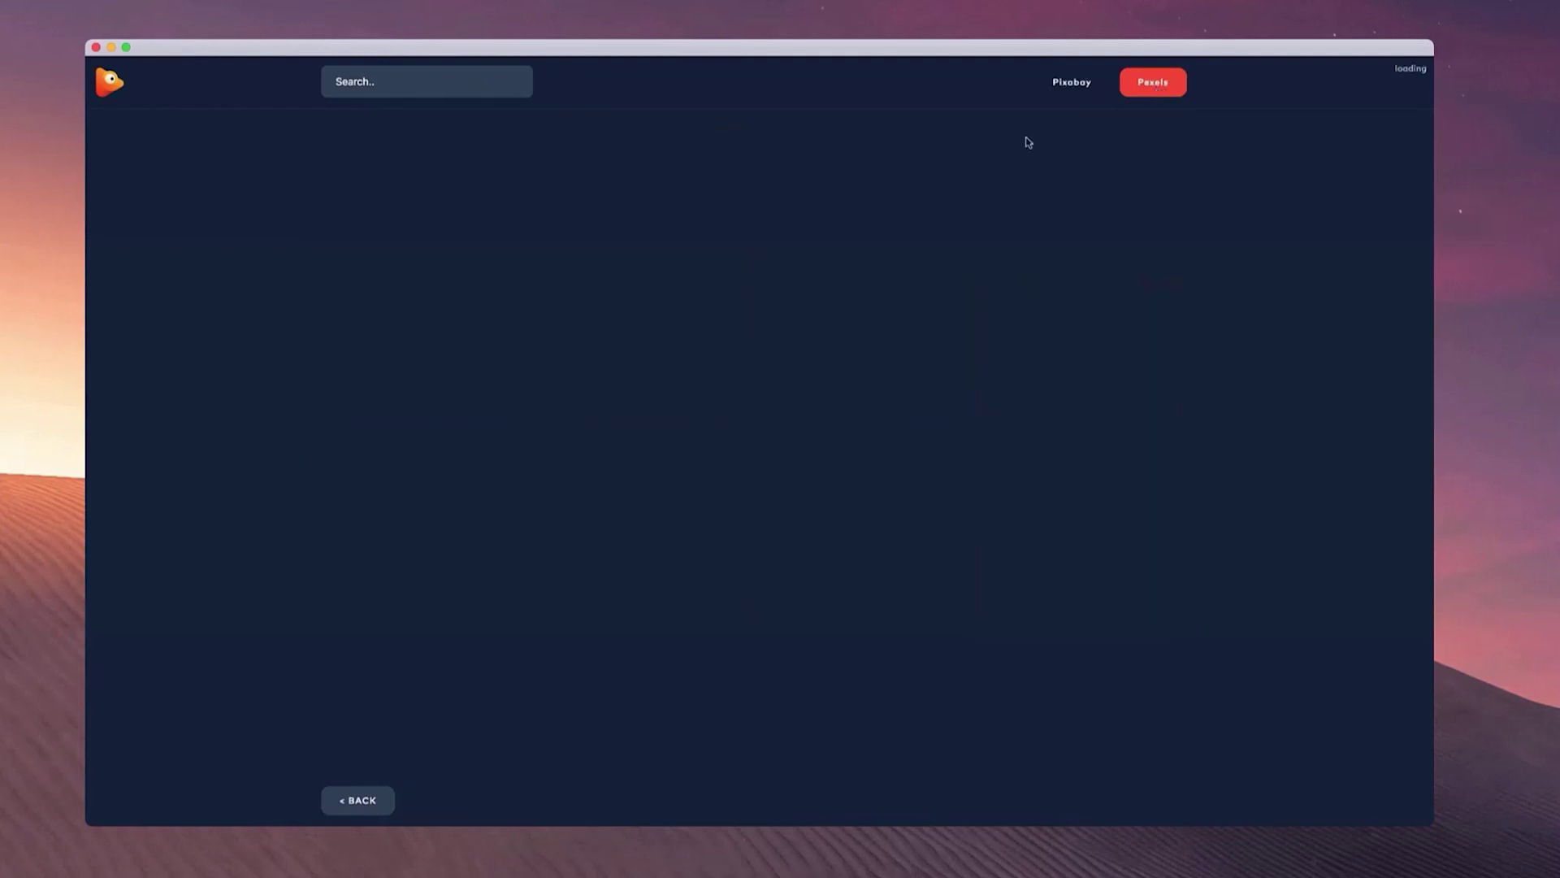
pyautogui.click(120, 91)
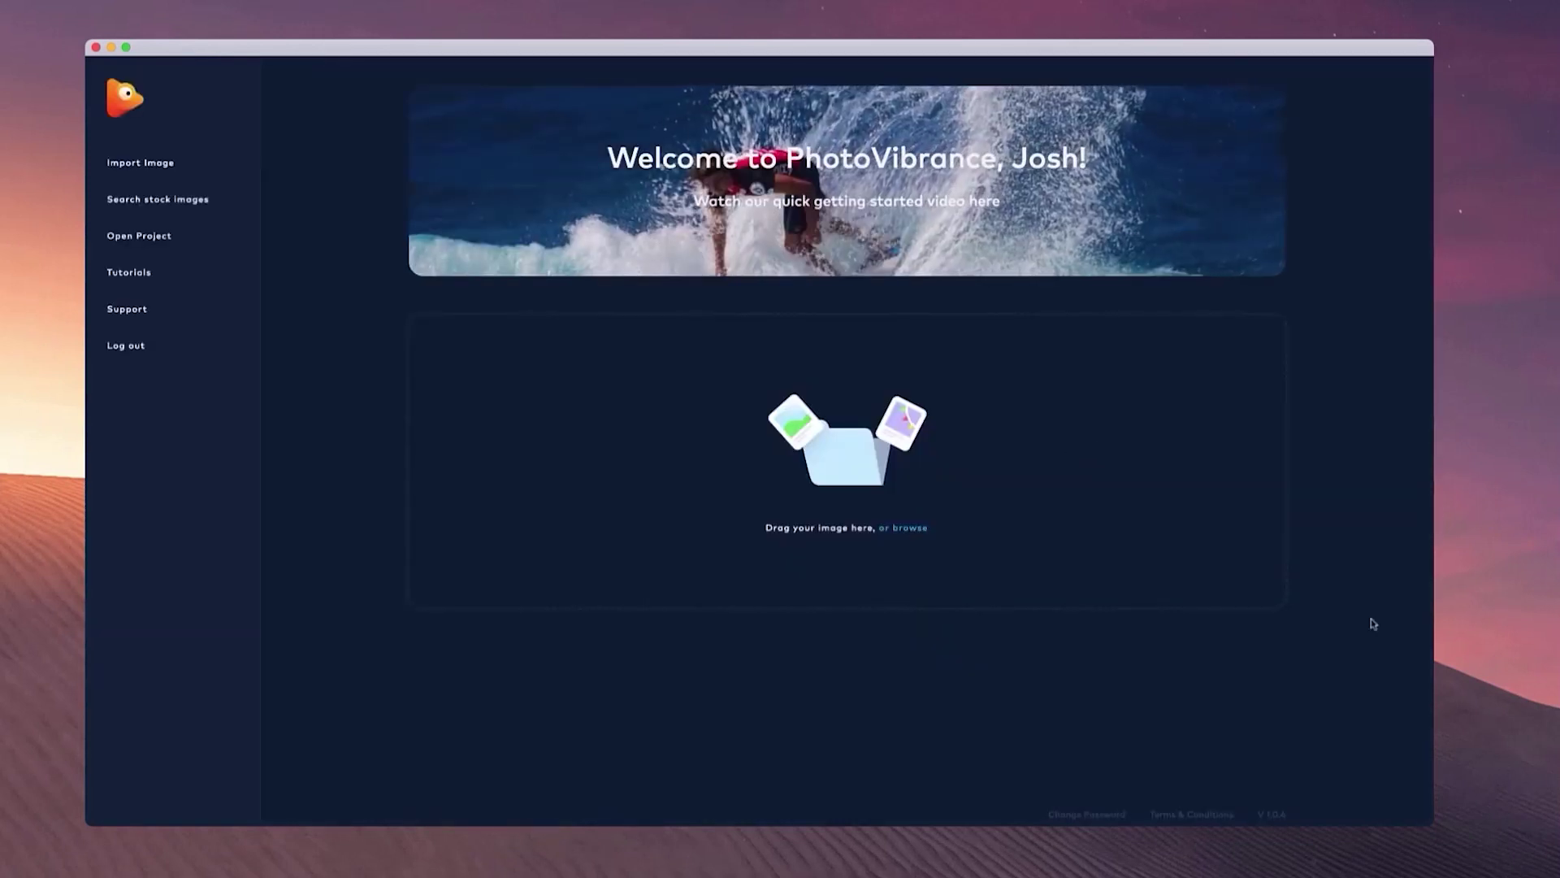
# Step: Import the waterfall photo and try the square, vertical and custom crop shapes
pyautogui.moveTo(1014, 613); pyautogui.dragTo(935, 538)
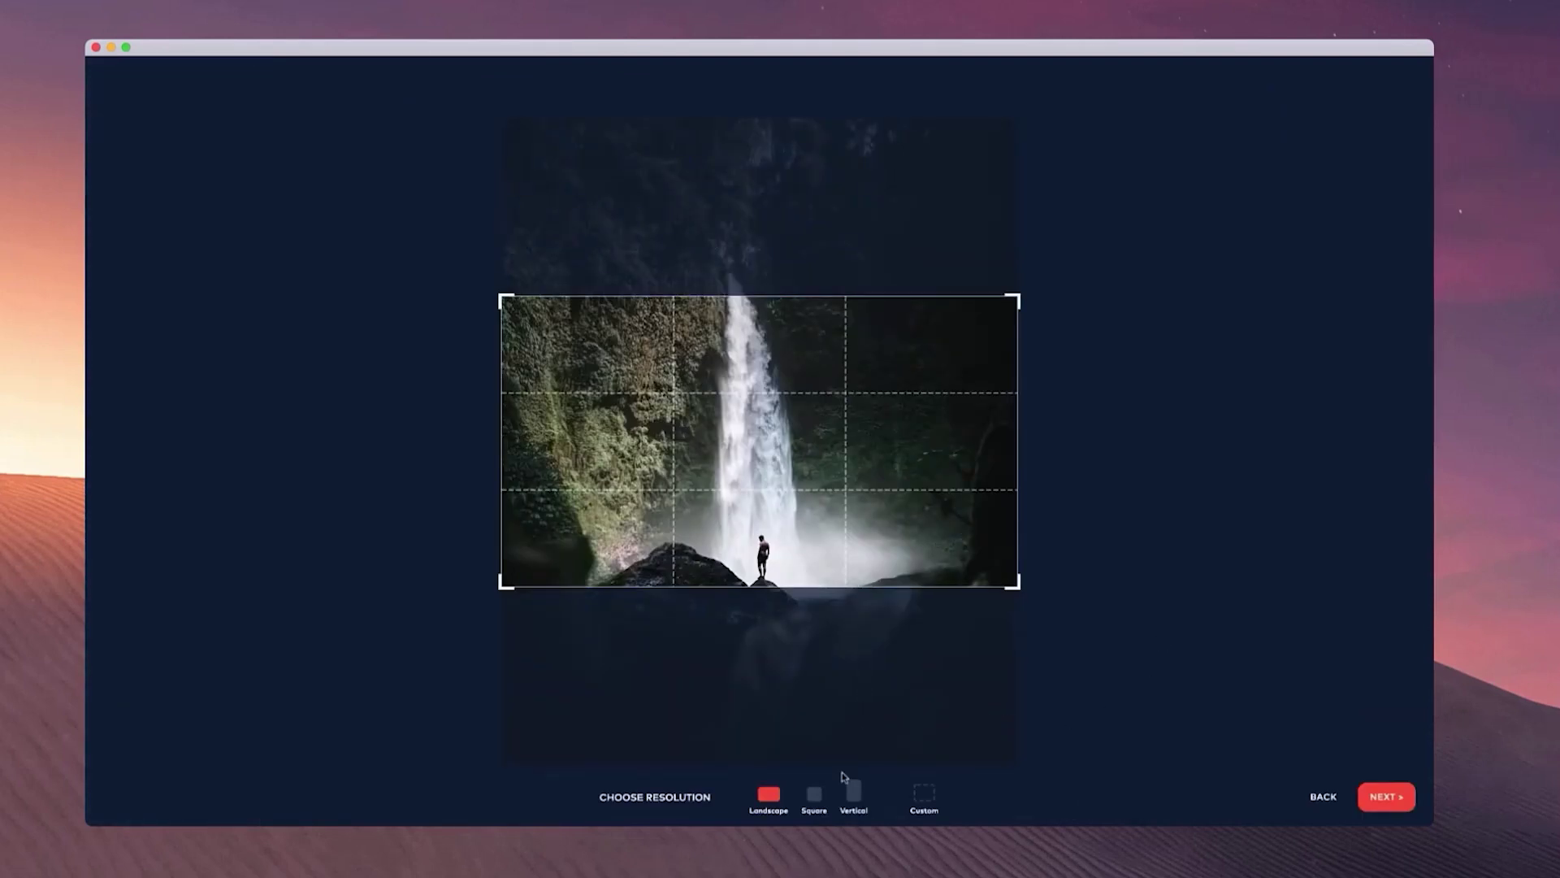
pyautogui.click(822, 802)
pyautogui.click(855, 798)
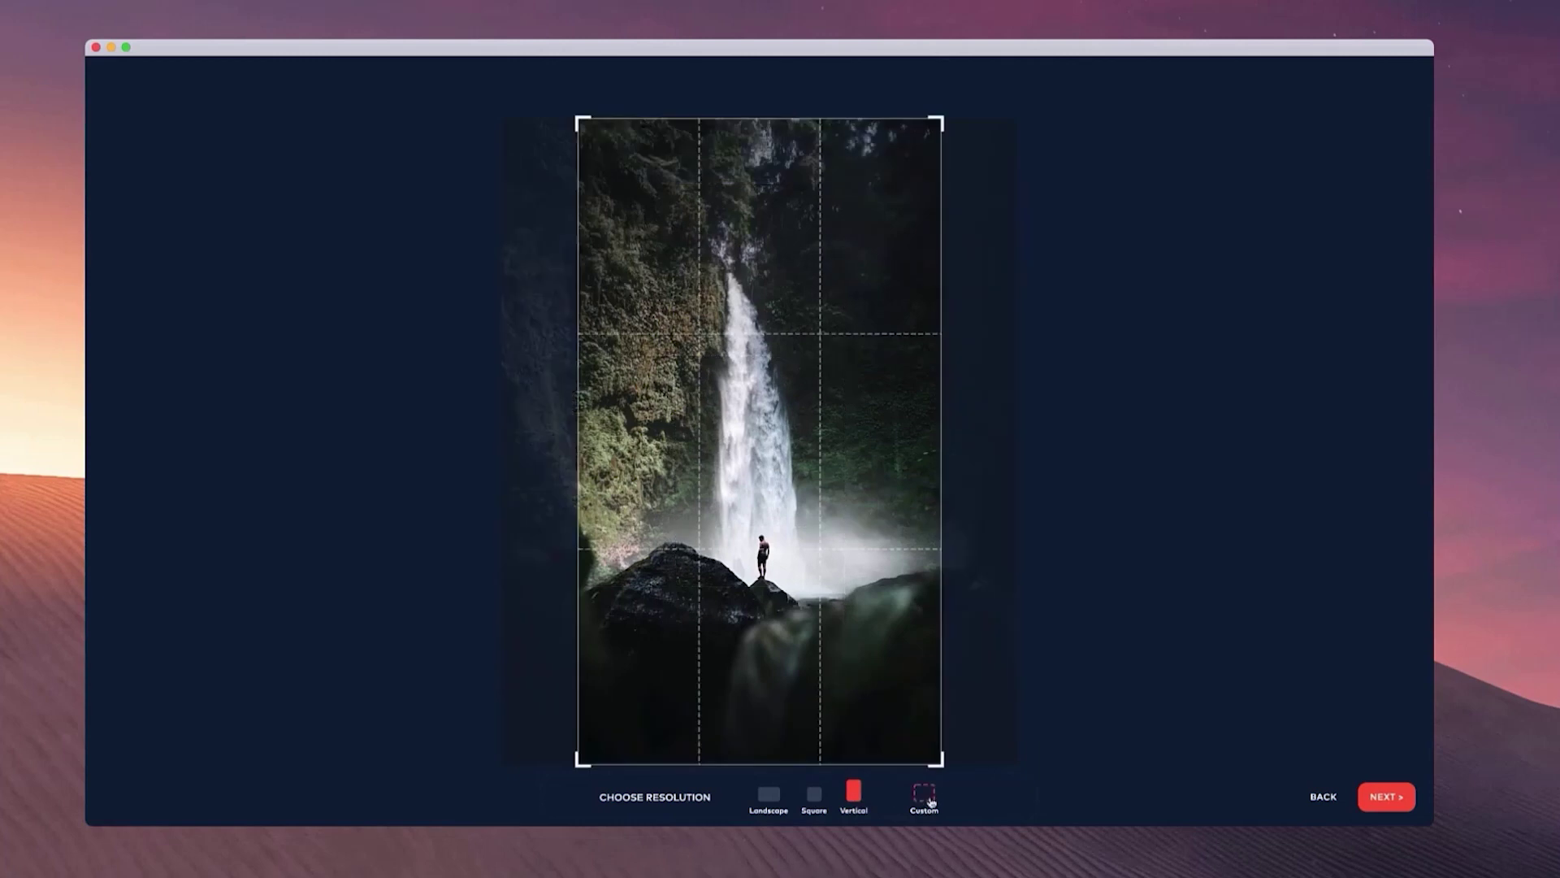
pyautogui.click(927, 799)
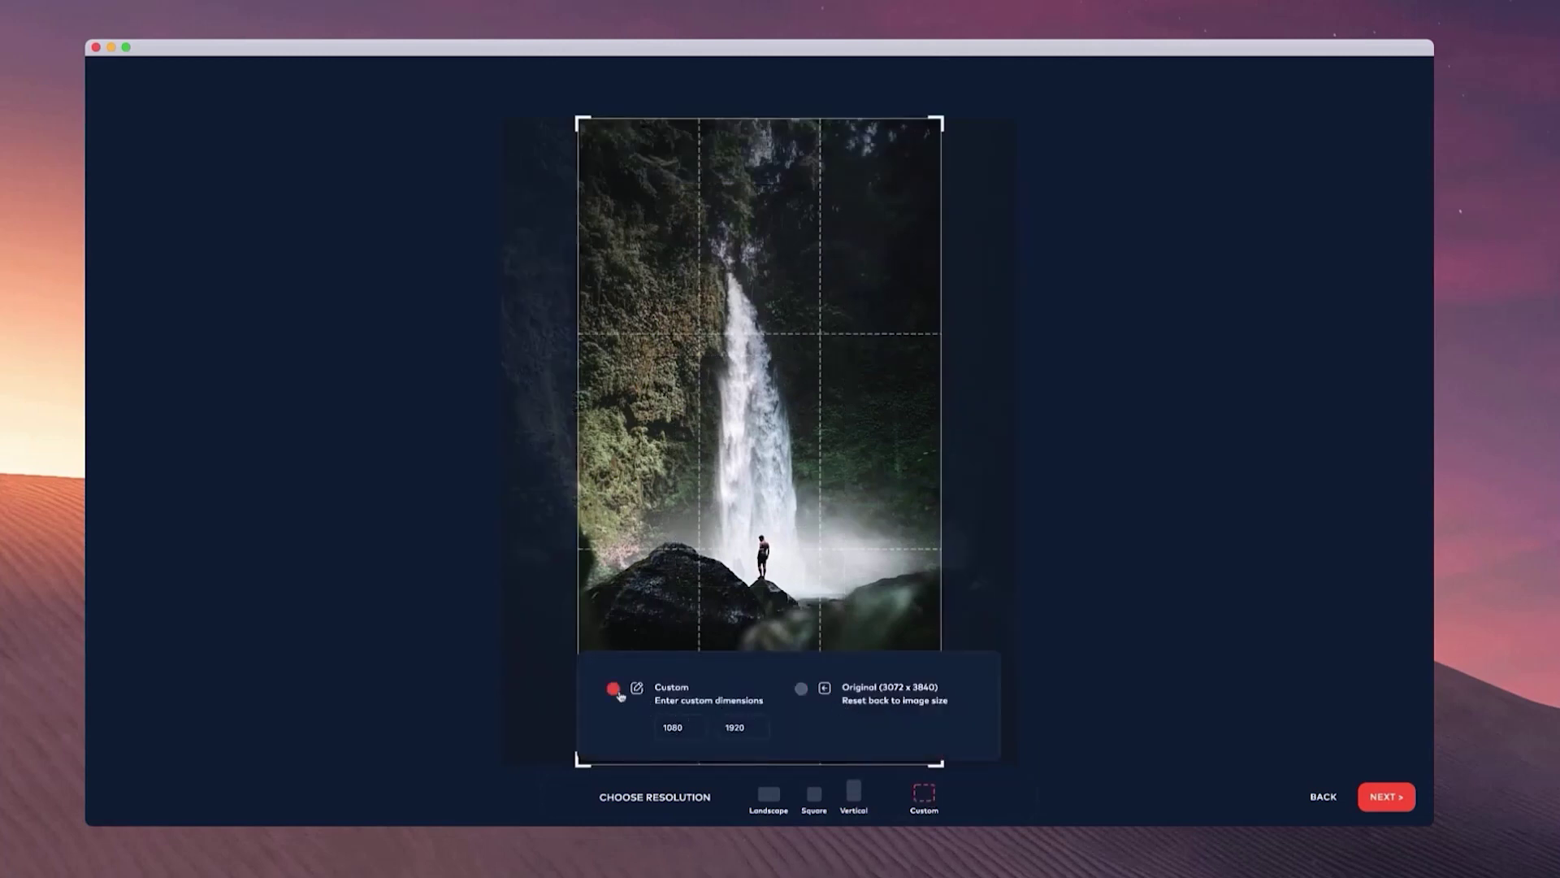
pyautogui.click(801, 688)
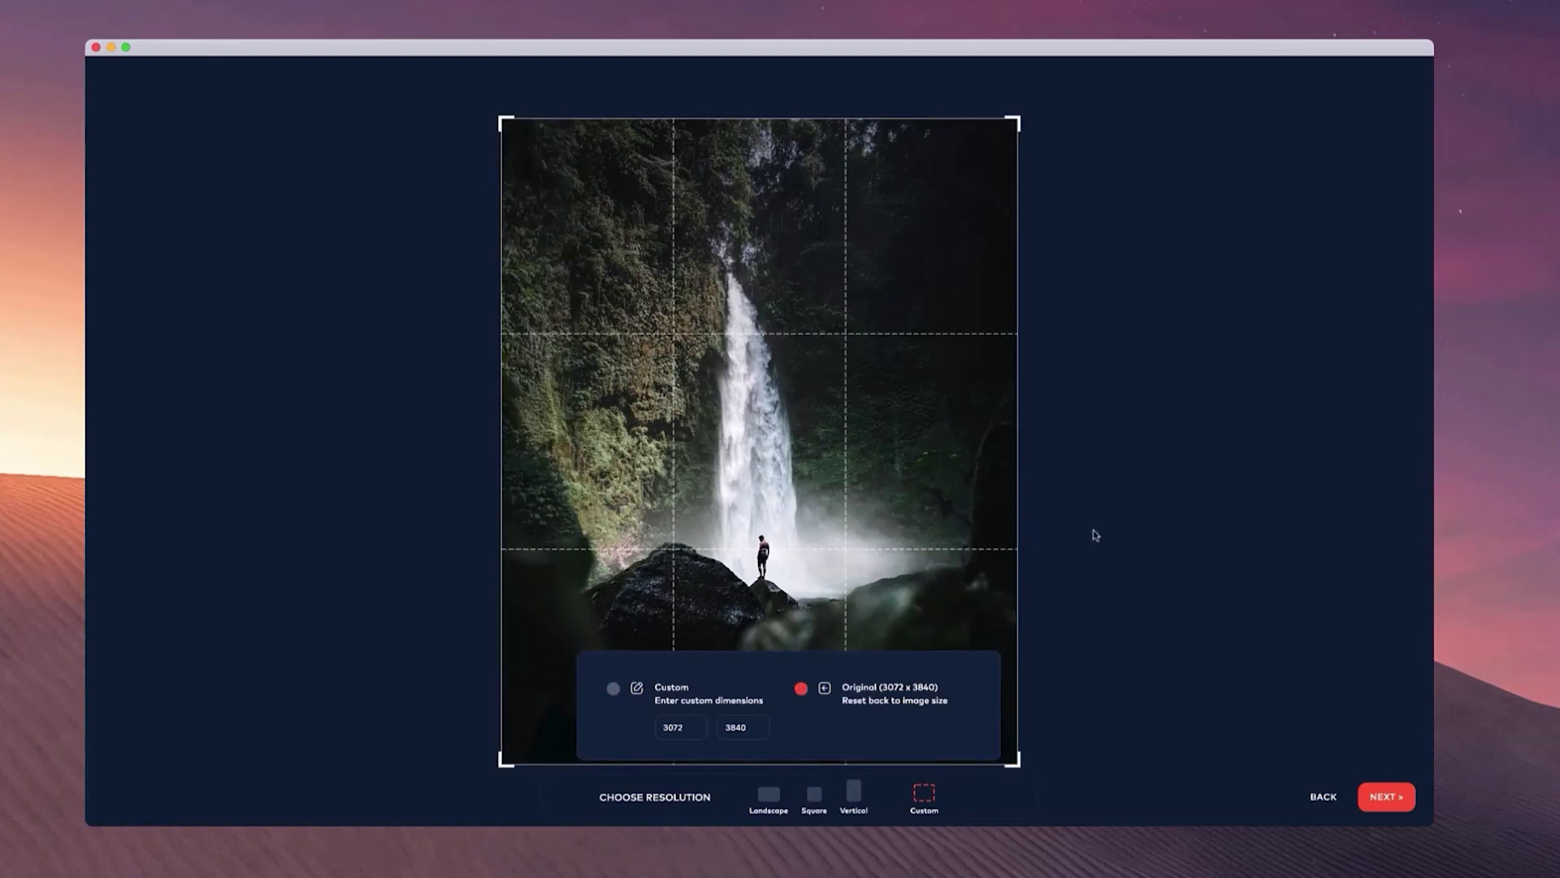
# Step: Crop the photo to a square shifted slightly lower and continue to the editor
pyautogui.click(815, 794)
pyautogui.click(852, 799)
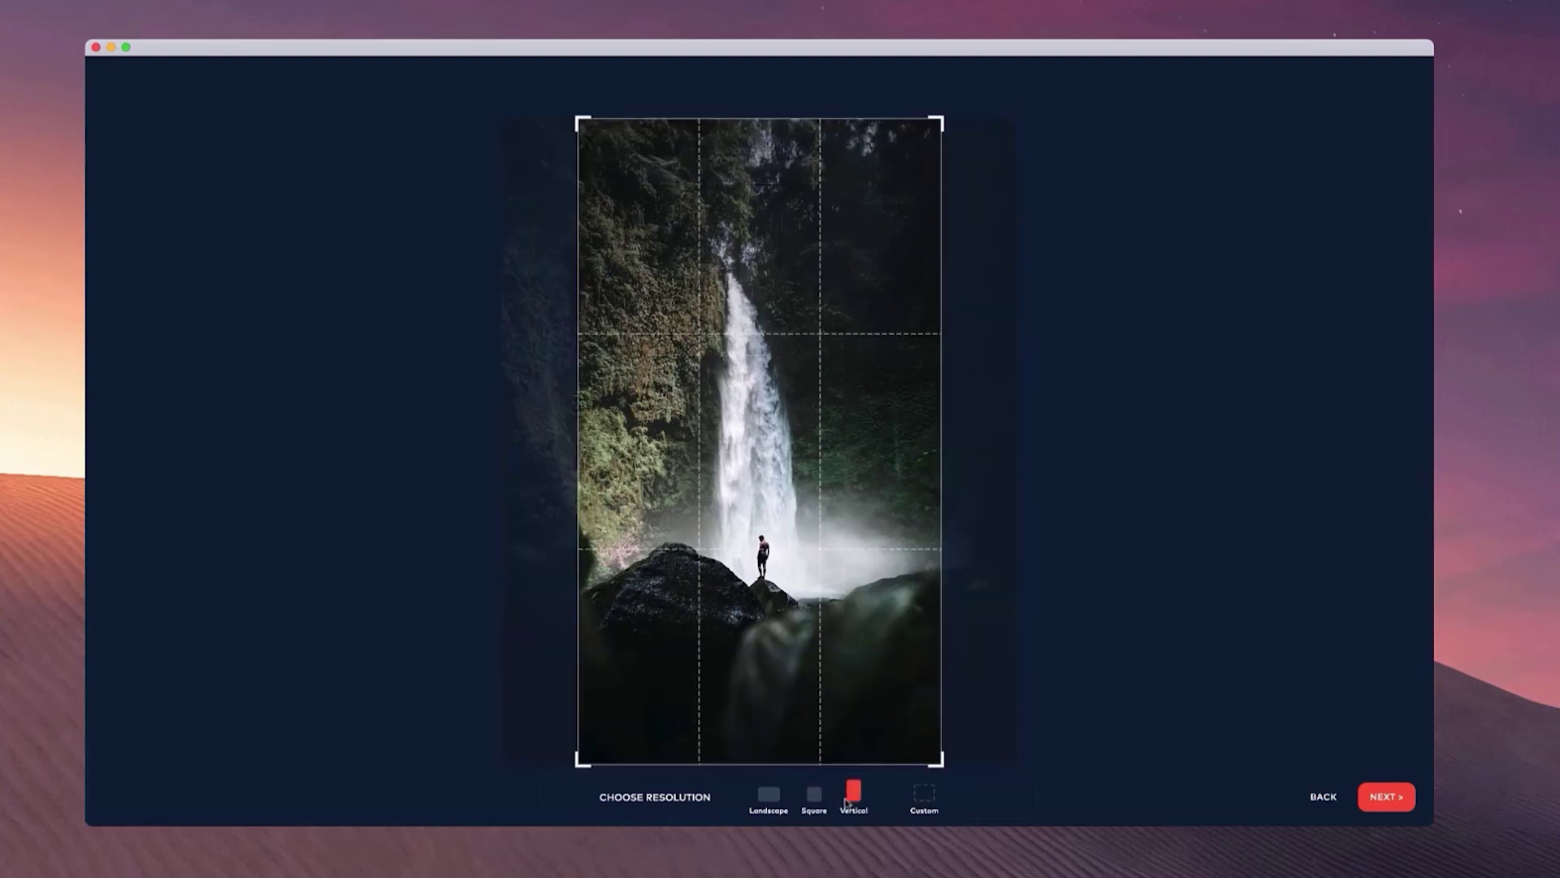
pyautogui.click(813, 796)
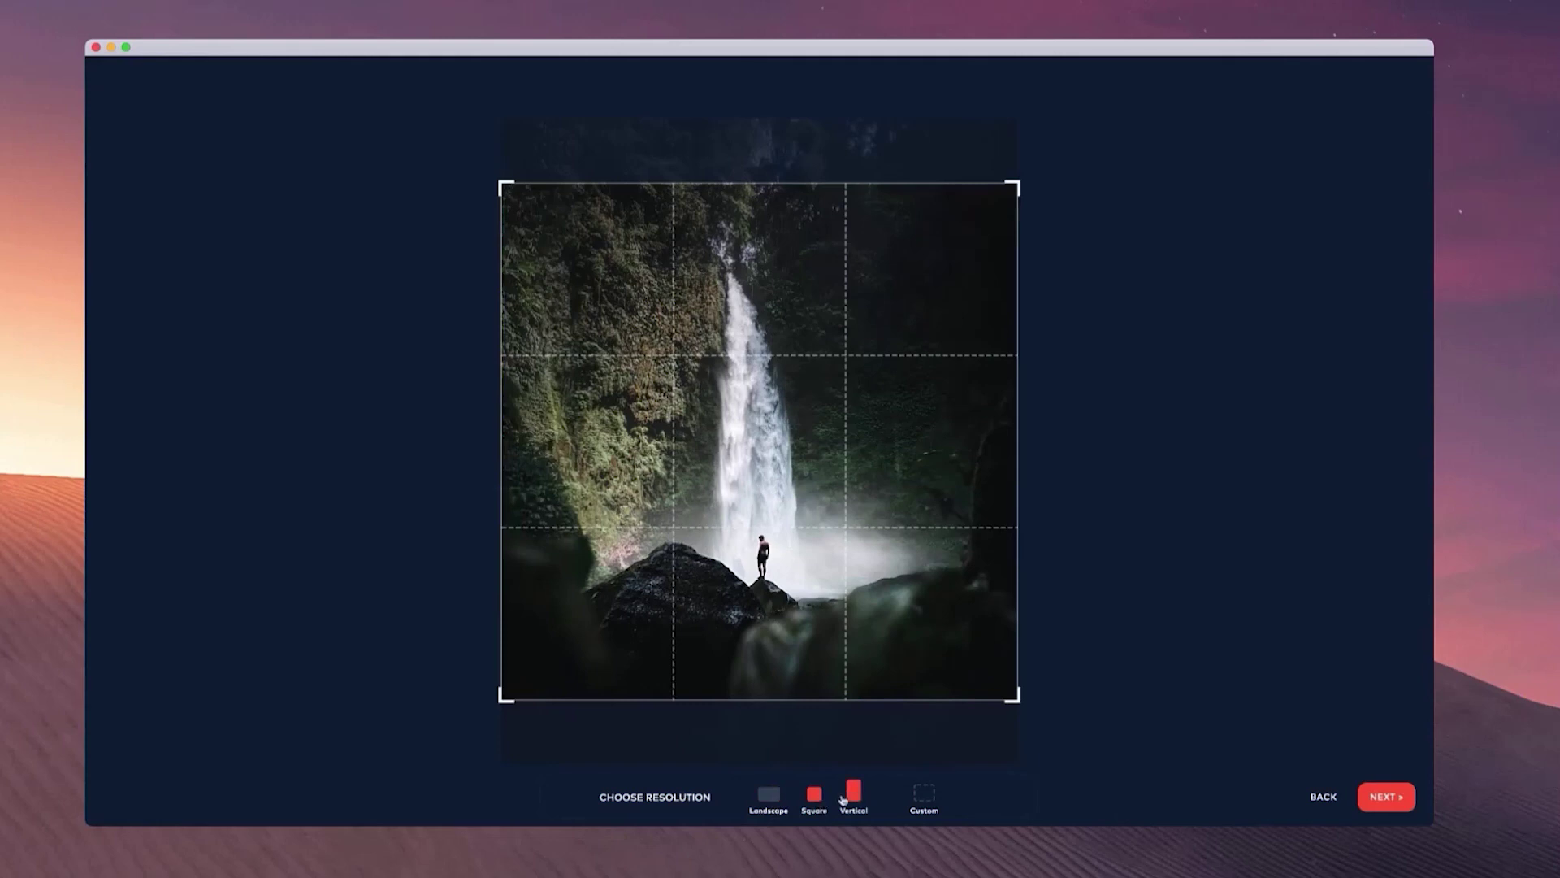
pyautogui.moveTo(852, 553); pyautogui.dragTo(853, 566)
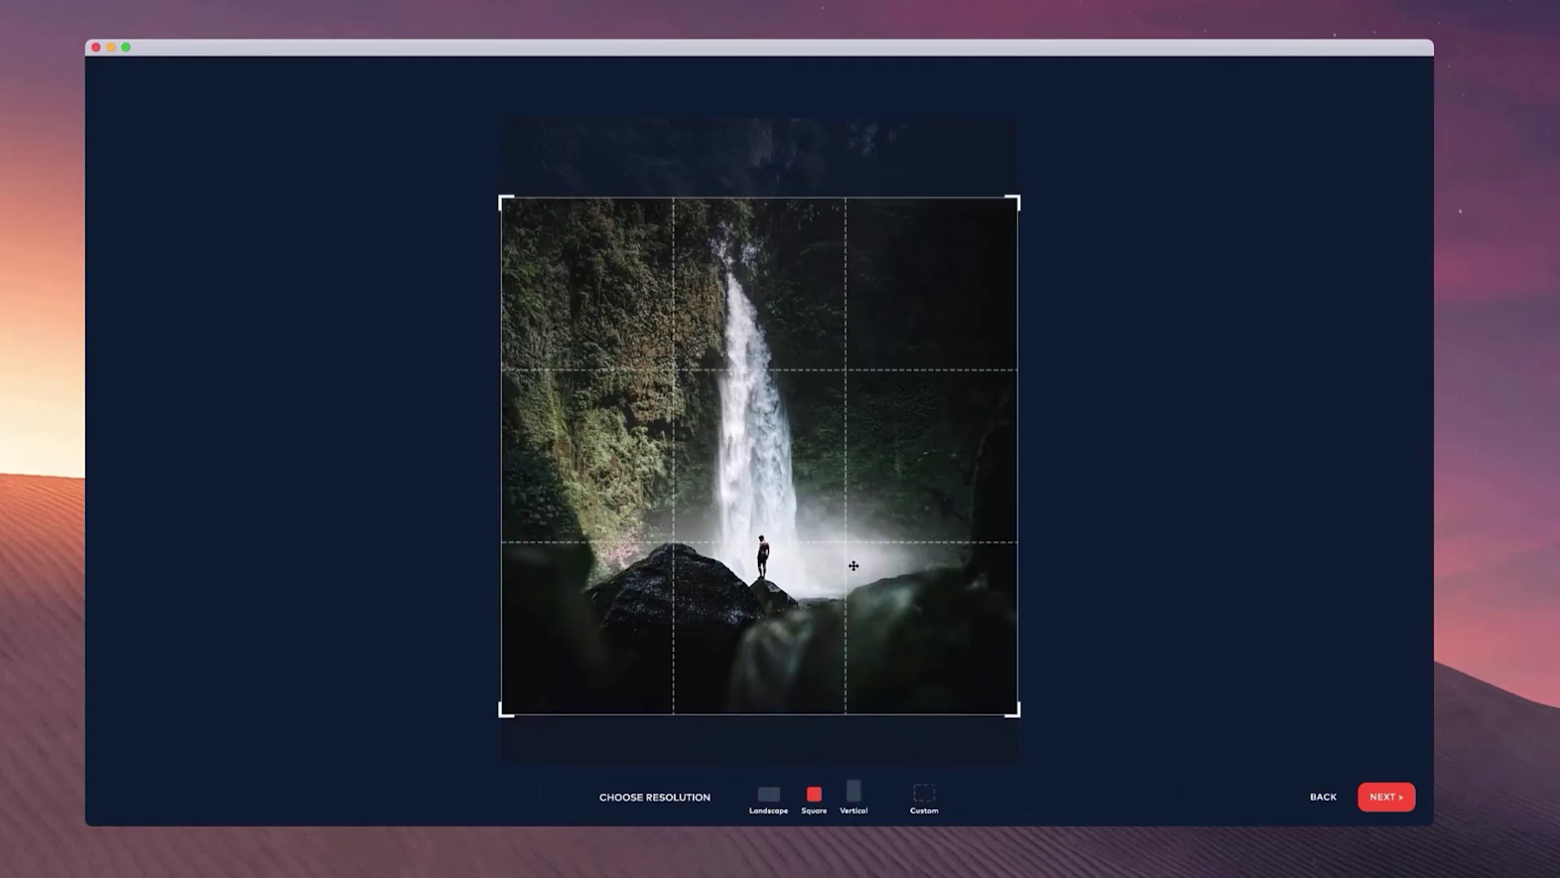
pyautogui.click(1408, 802)
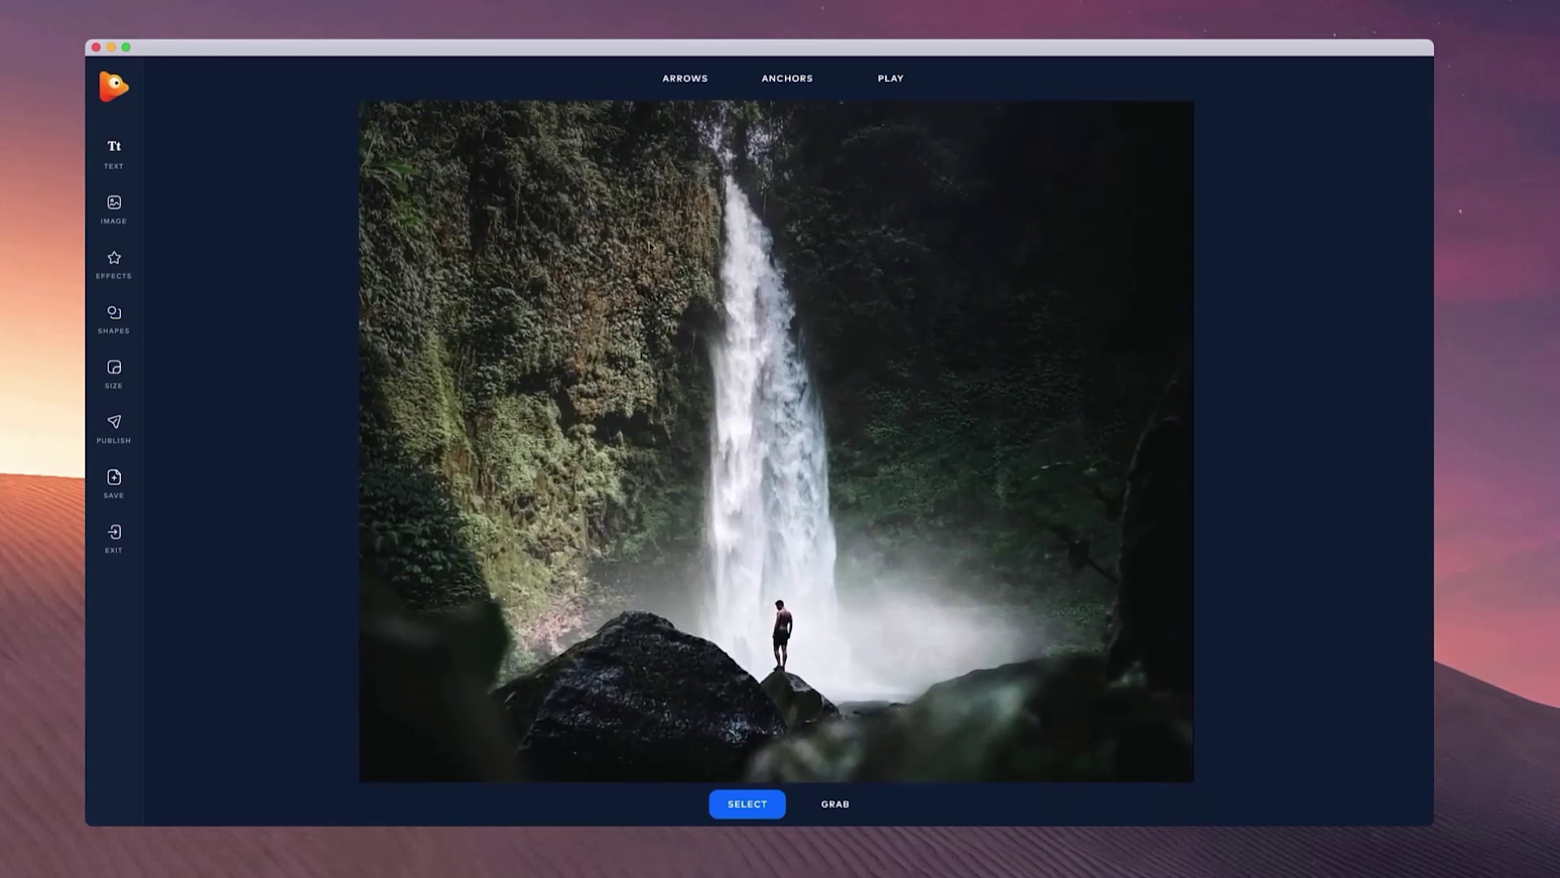
# Step: Reveal the Single/Path anchor choices under ANCHORS in the top bar
pyautogui.moveTo(720, 85)
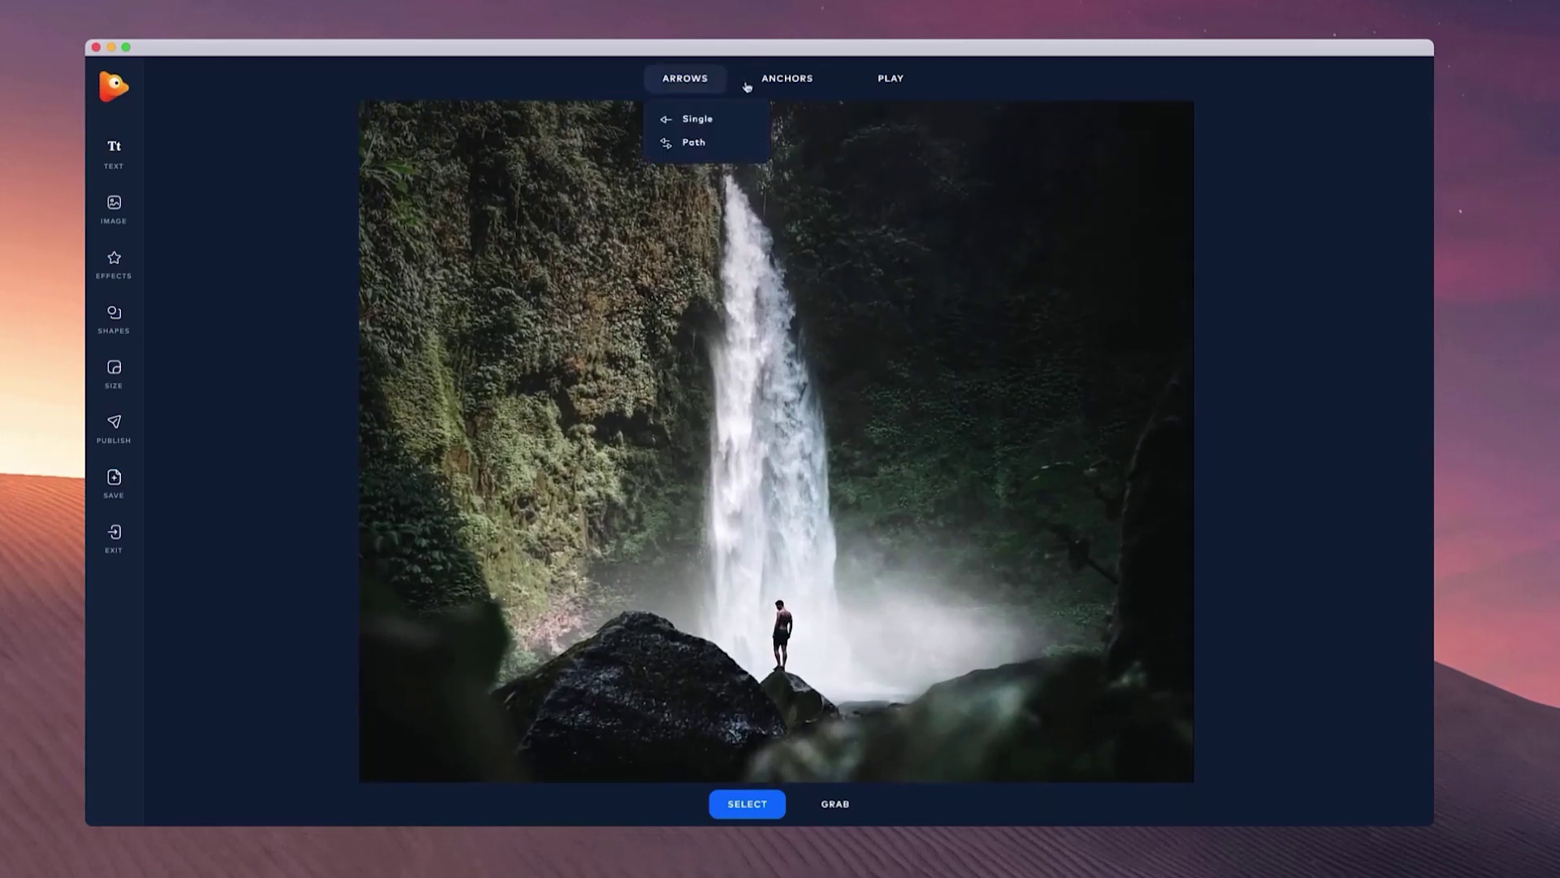
pyautogui.moveTo(783, 82)
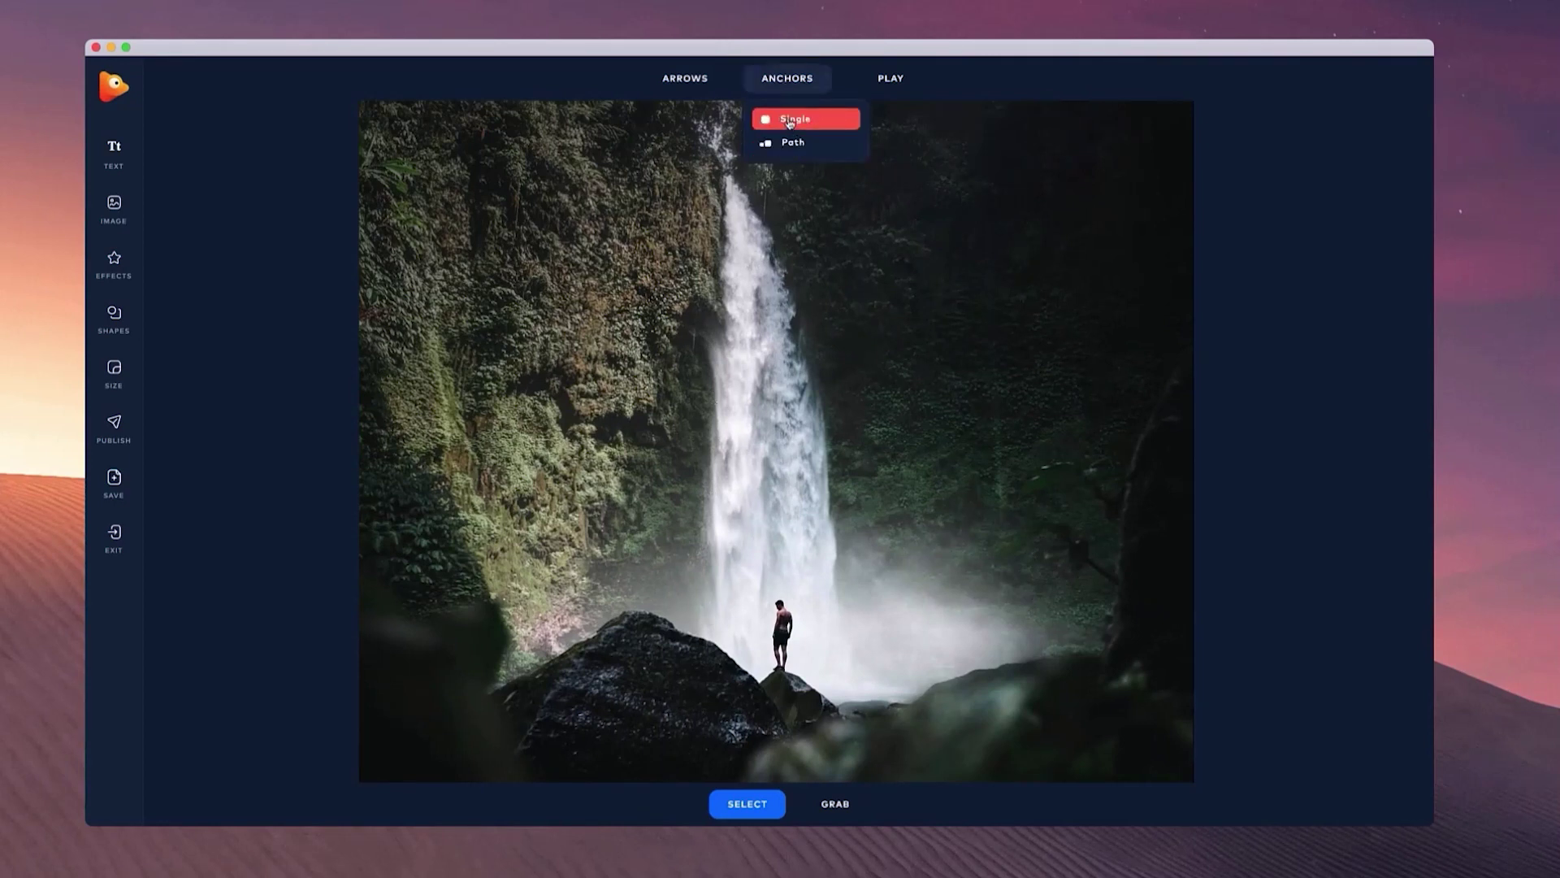
# Step: Place single anchors around the person at the base and up the waterfall's right edge
pyautogui.click(790, 122)
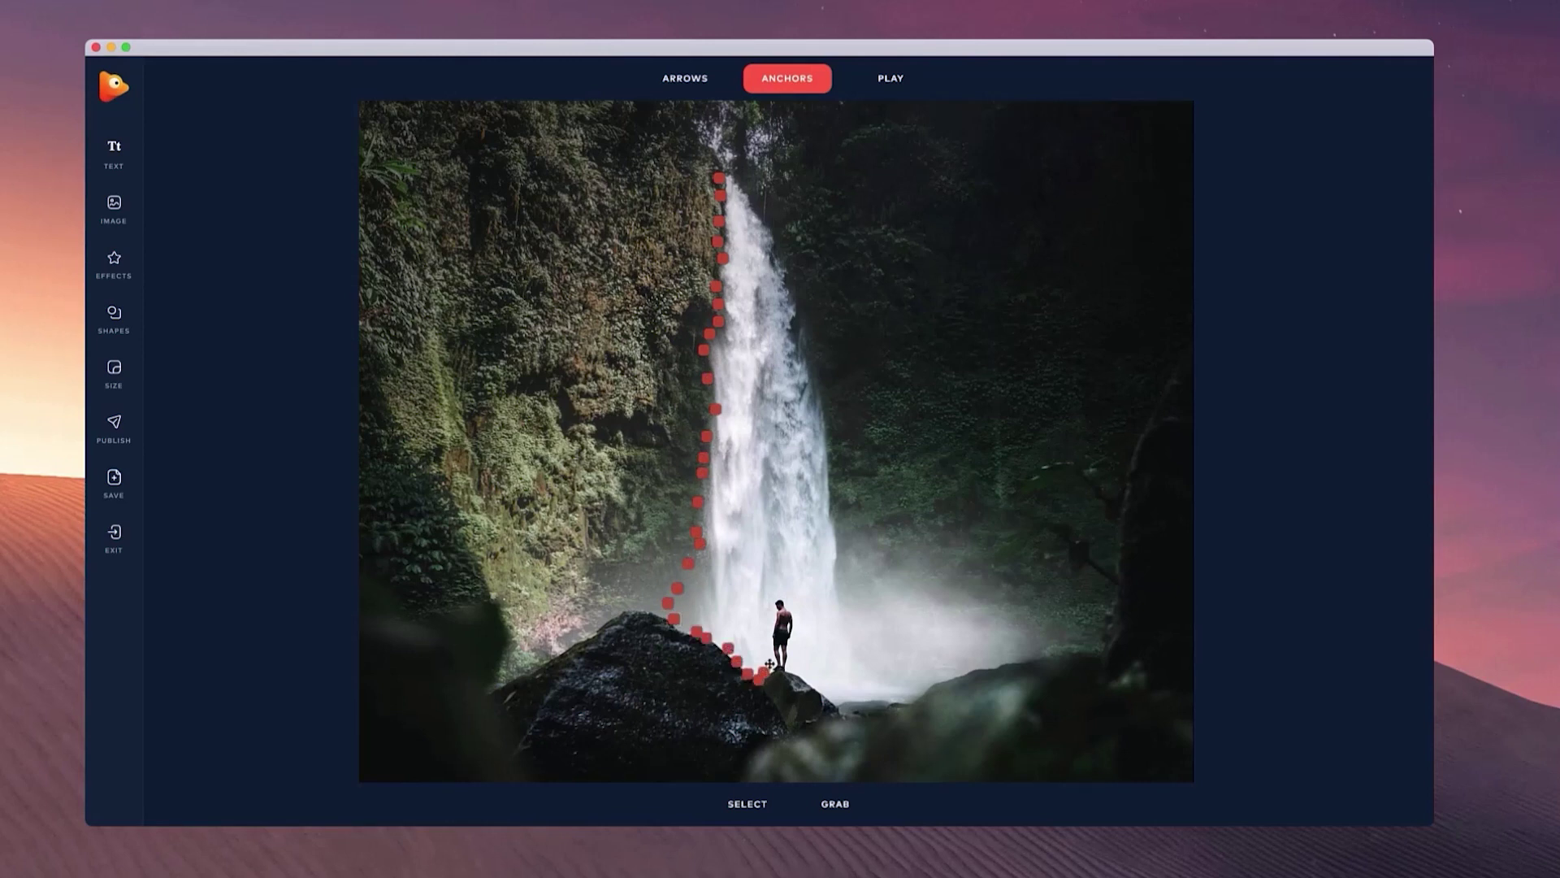
pyautogui.moveTo(773, 607); pyautogui.dragTo(782, 660)
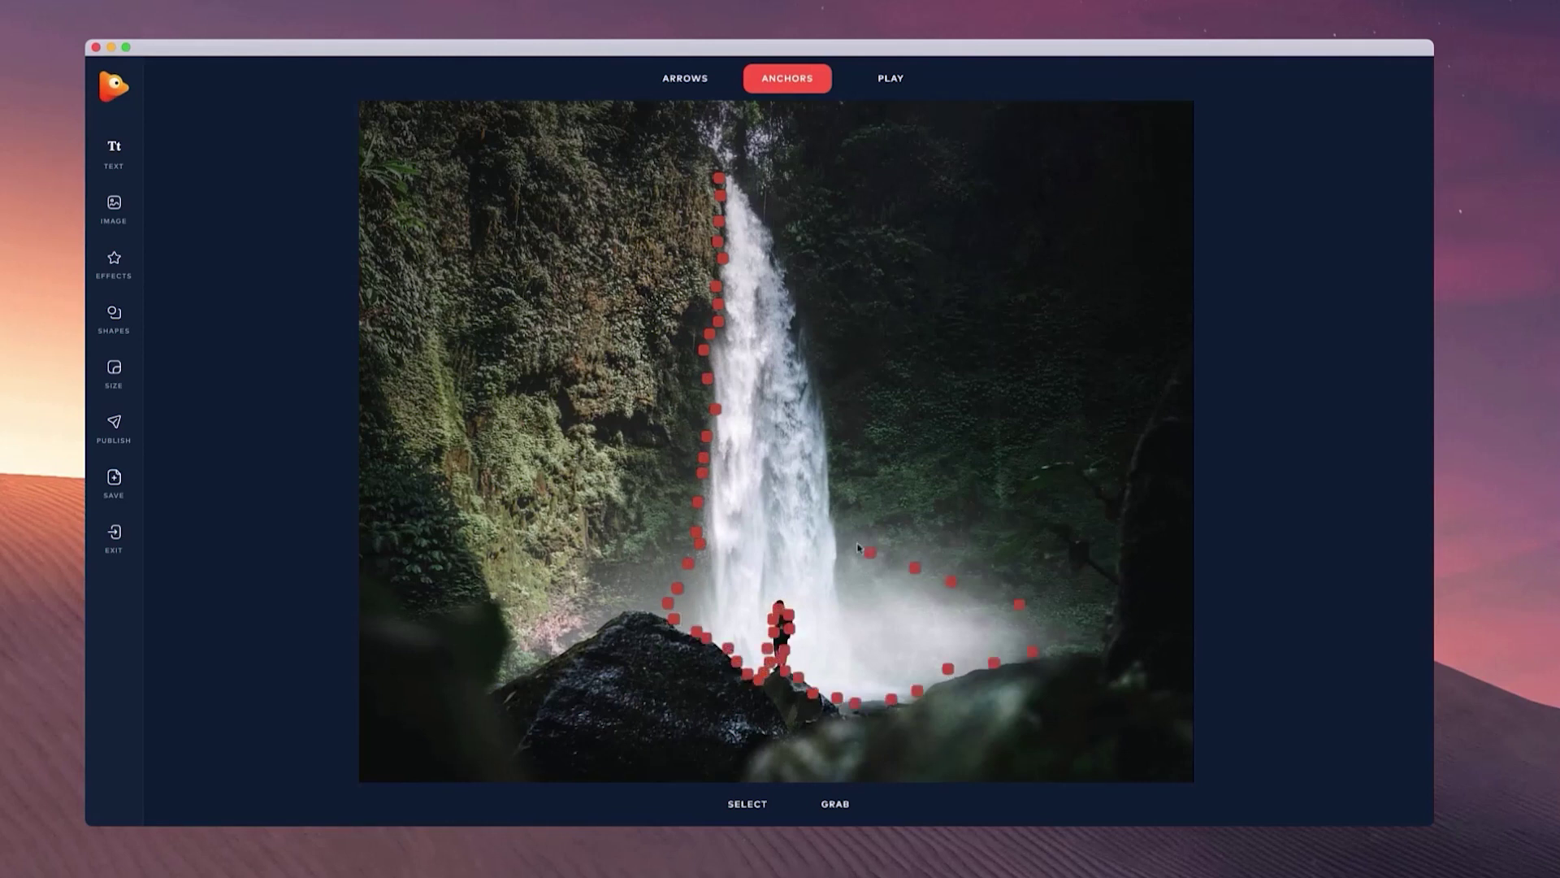
pyautogui.moveTo(813, 379); pyautogui.dragTo(748, 191)
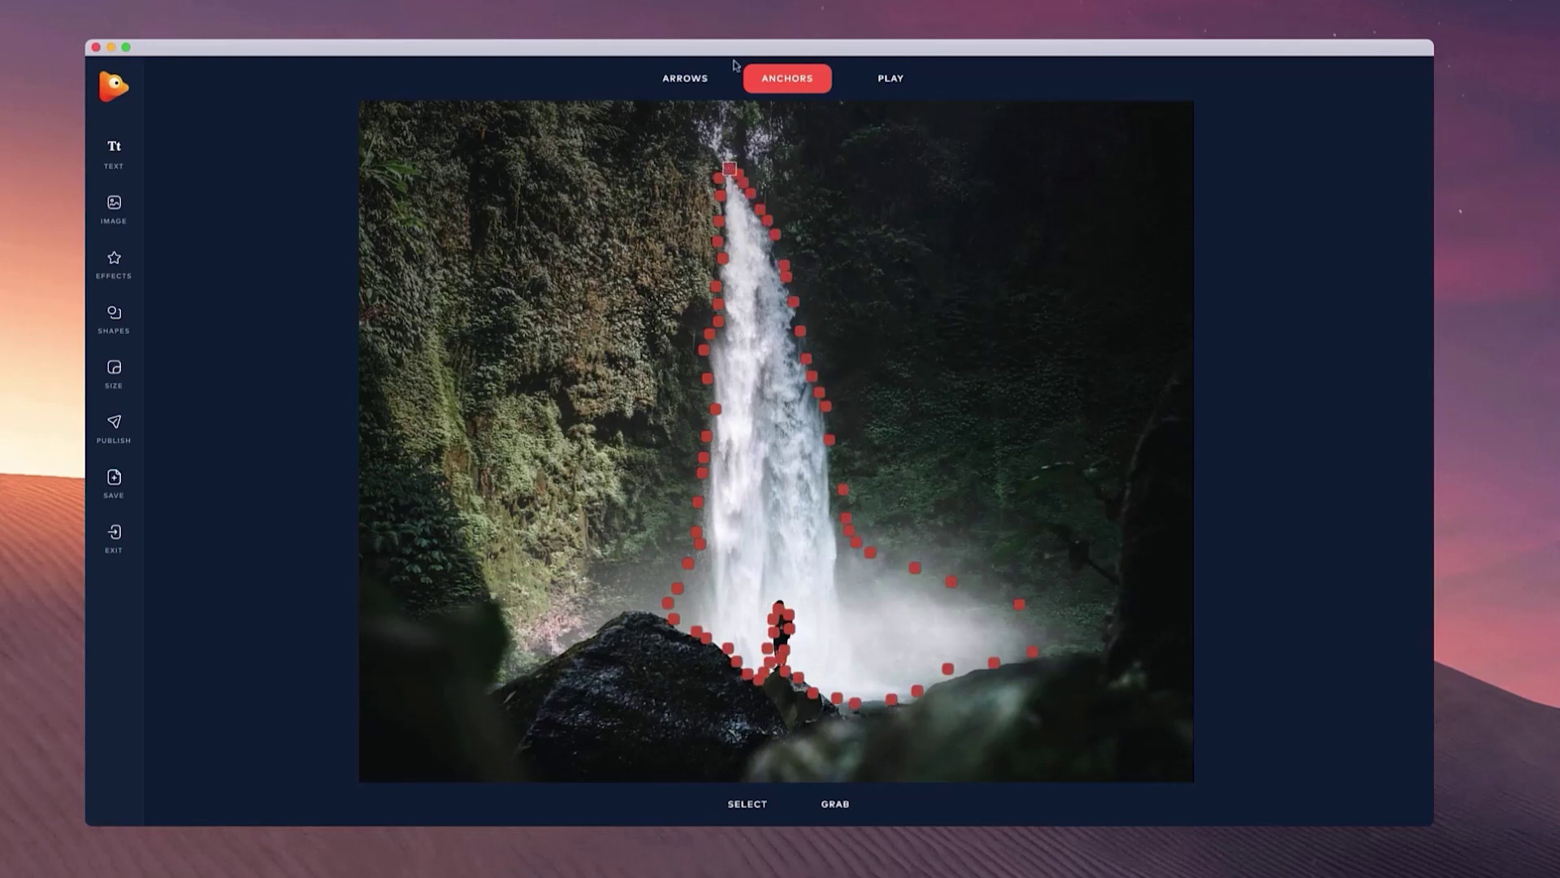
# Step: Switch anchors to Path mode and set SELECT to Arrows & Anchors
pyautogui.click(801, 77)
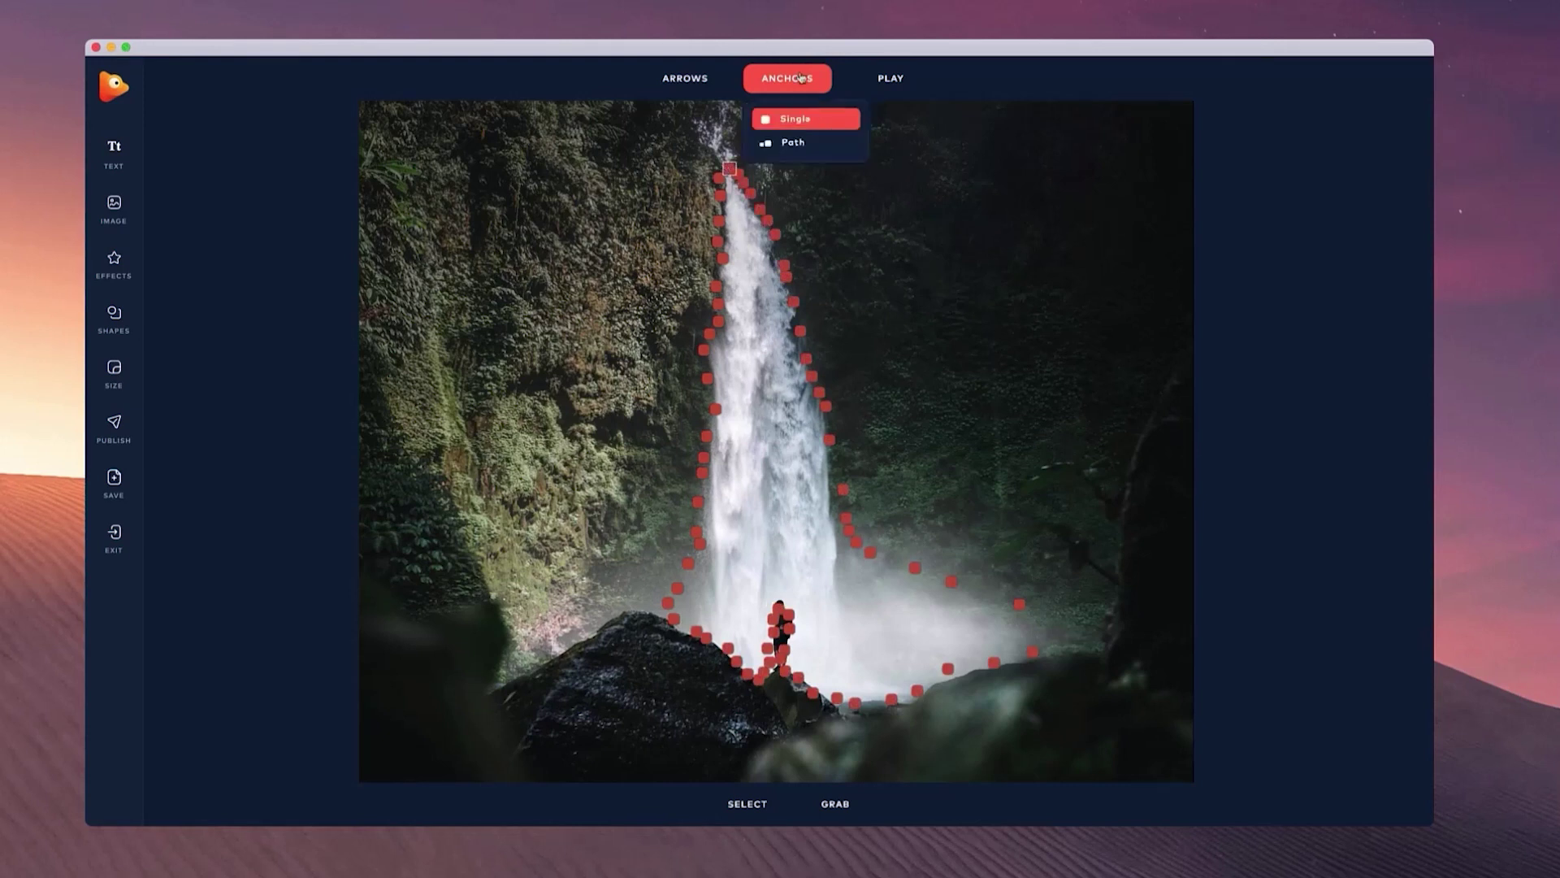
pyautogui.click(809, 143)
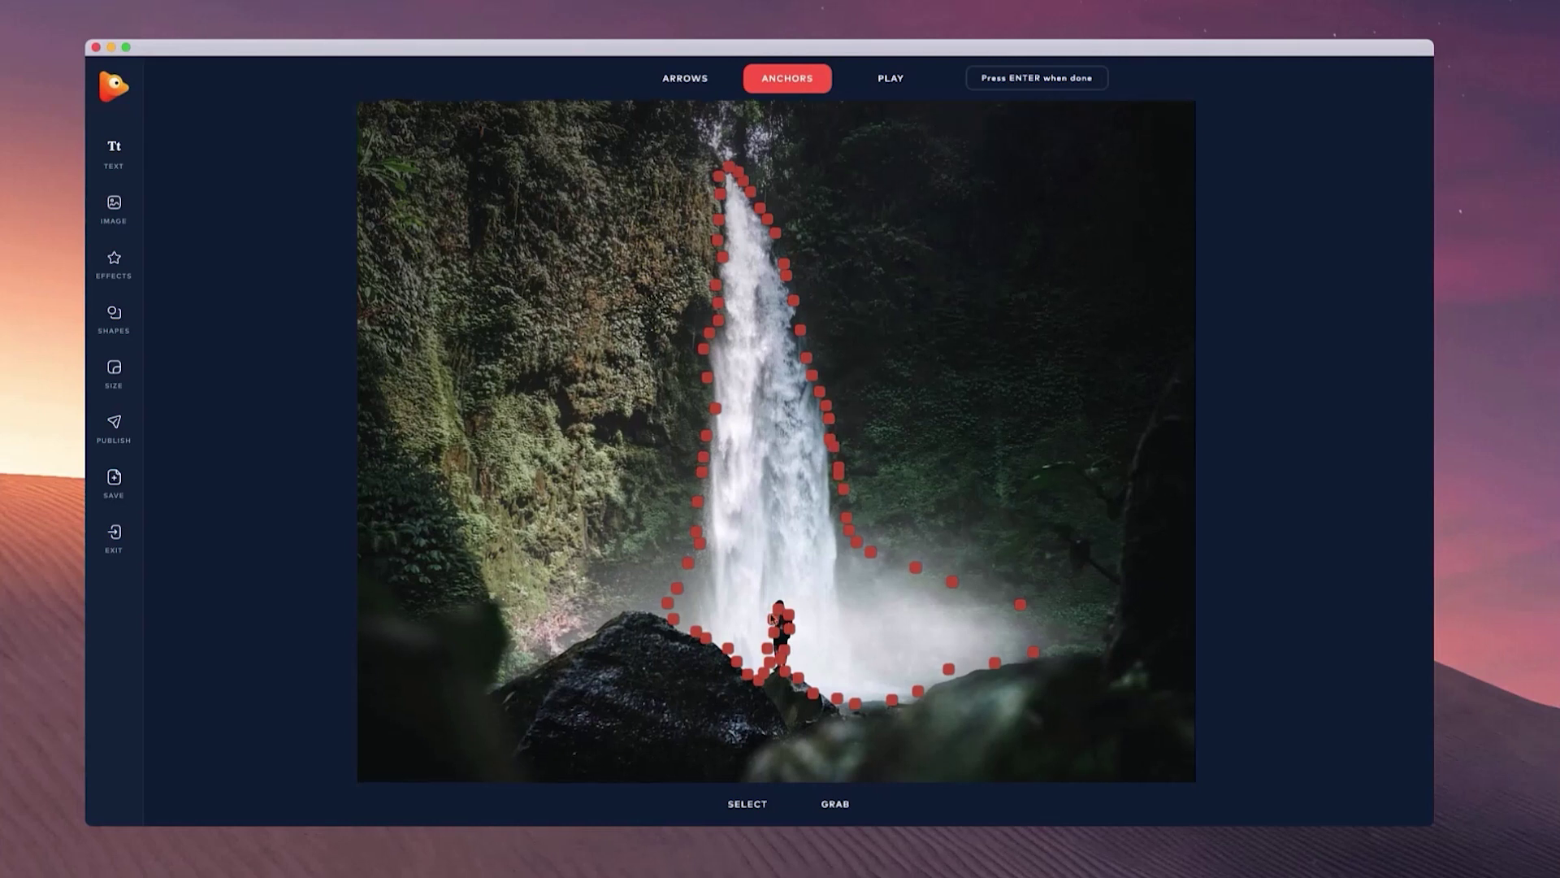
pyautogui.scroll(5, 815, 509)
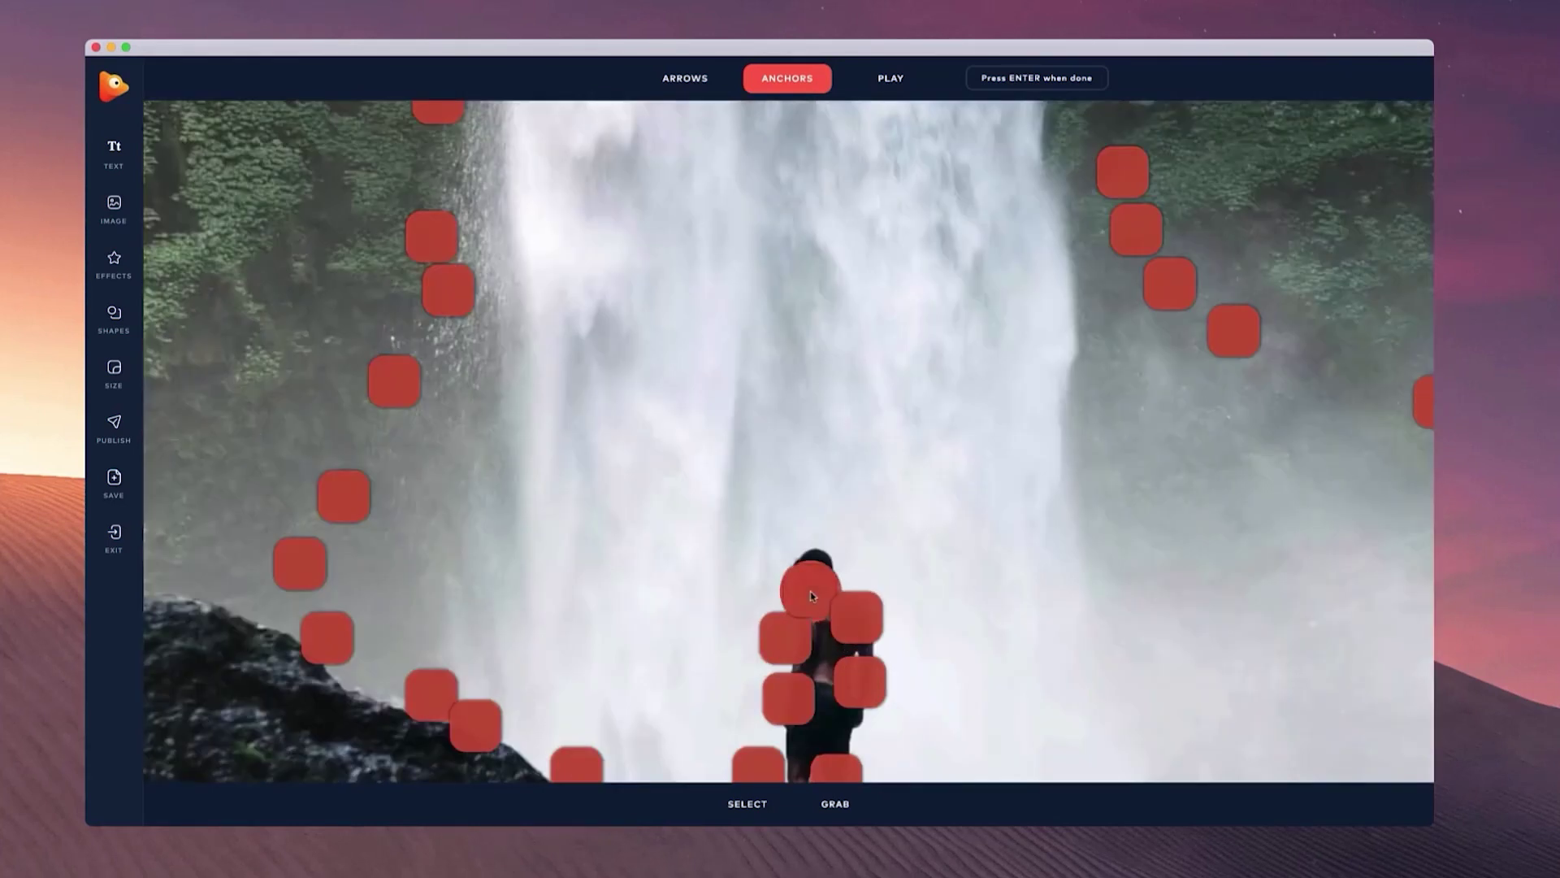
pyautogui.click(777, 808)
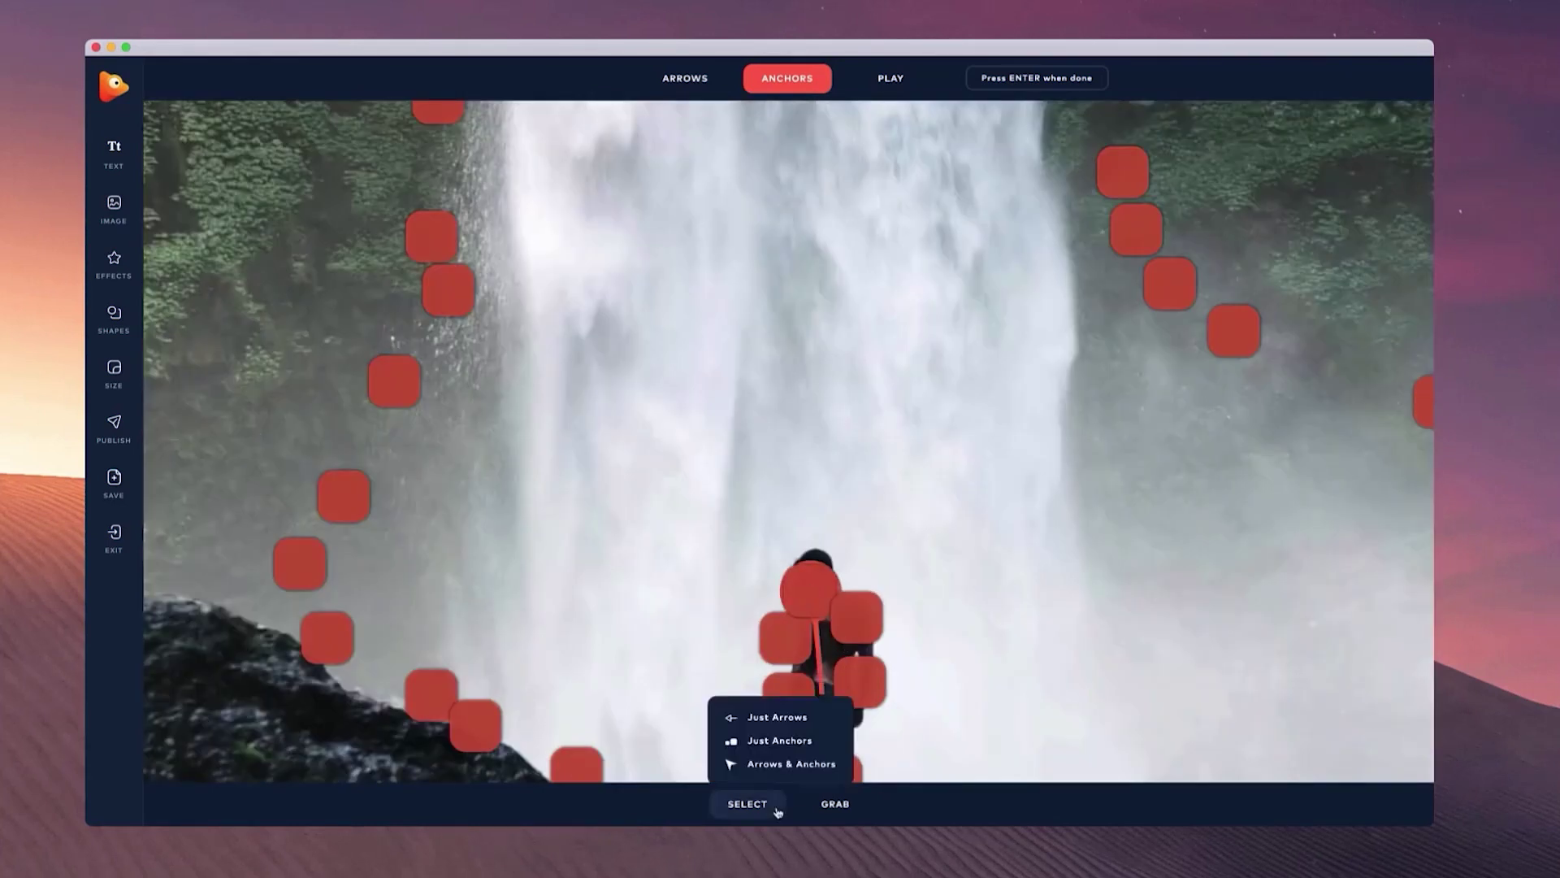
pyautogui.click(780, 764)
# Step: Raise the five anchors around the person to hug his head and shoulders
pyautogui.moveTo(819, 571); pyautogui.dragTo(816, 543)
pyautogui.moveTo(853, 615); pyautogui.dragTo(856, 587)
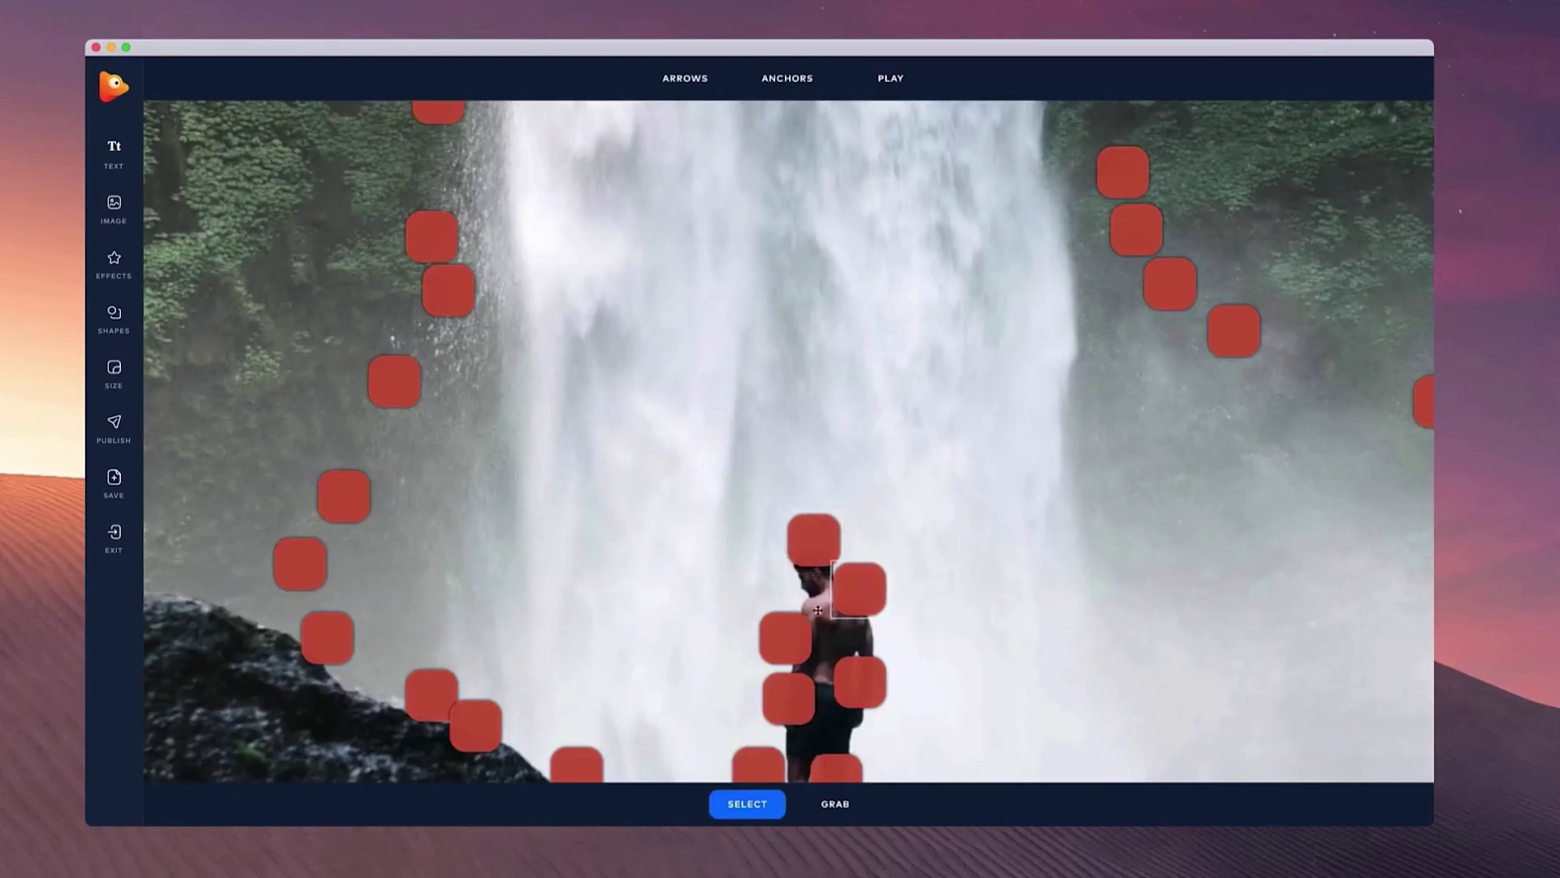
pyautogui.moveTo(788, 638); pyautogui.dragTo(785, 610)
pyautogui.moveTo(859, 681); pyautogui.dragTo(877, 657)
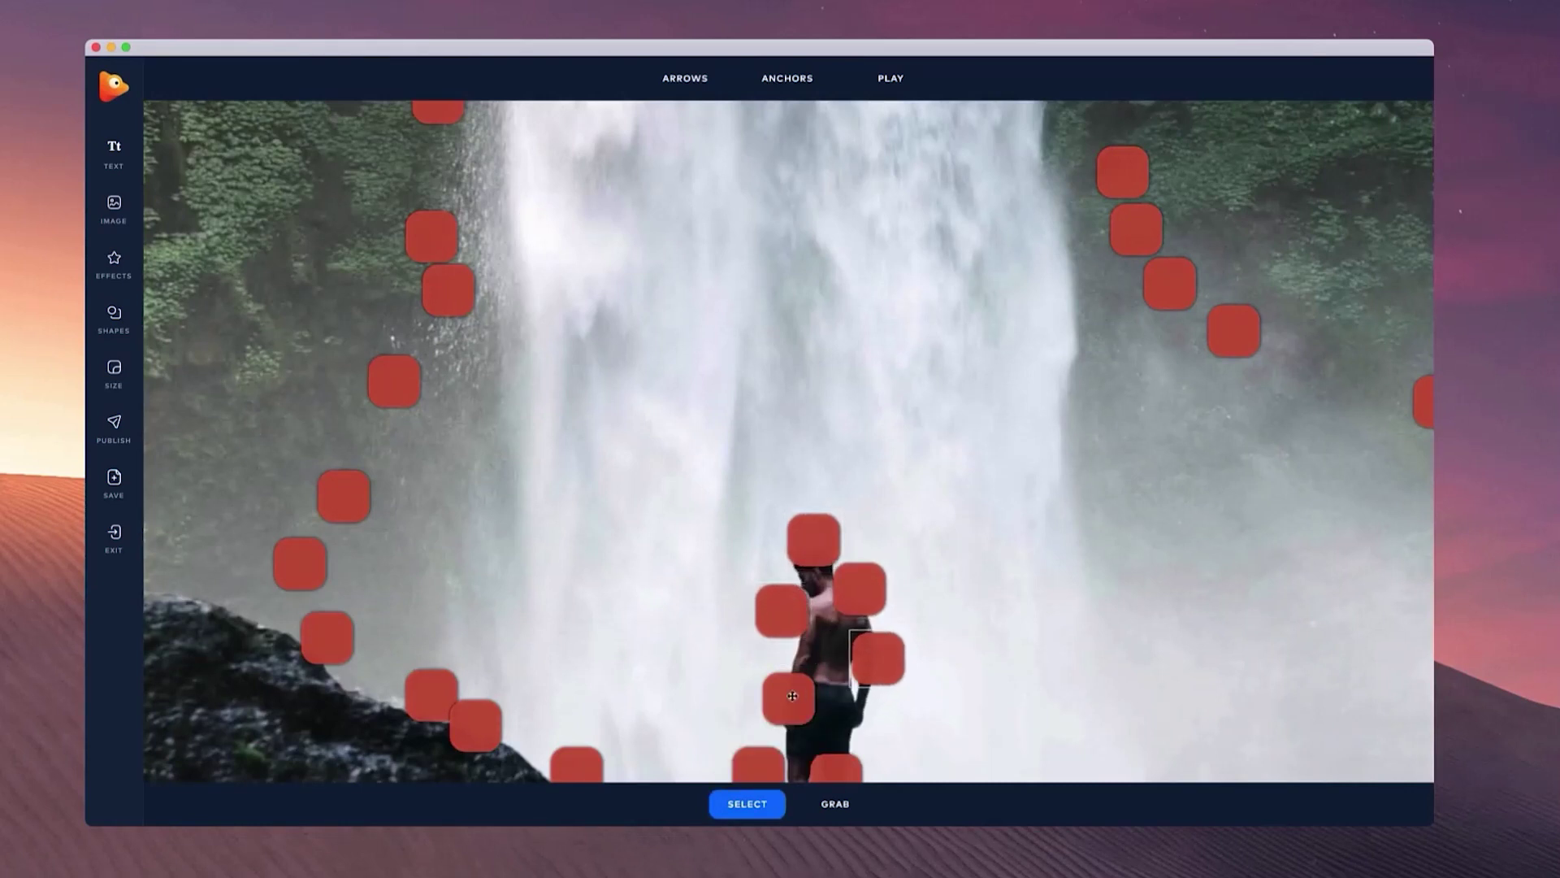
pyautogui.moveTo(793, 696); pyautogui.dragTo(784, 673)
pyautogui.scroll(-5, 950, 577)
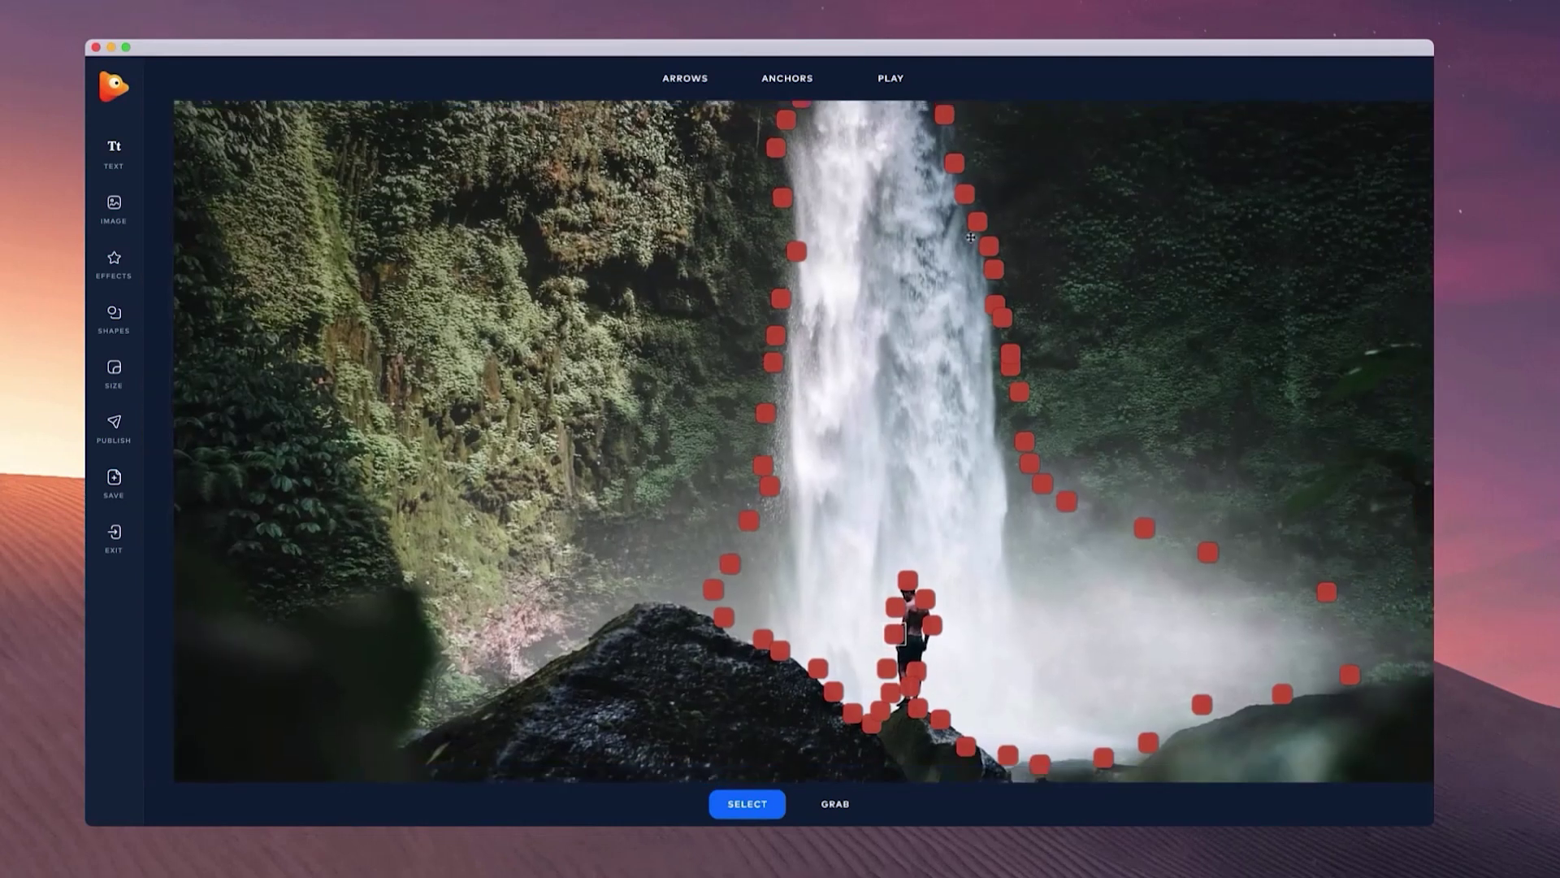
pyautogui.scroll(-5, 970, 236)
pyautogui.scroll(-3, 986, 210)
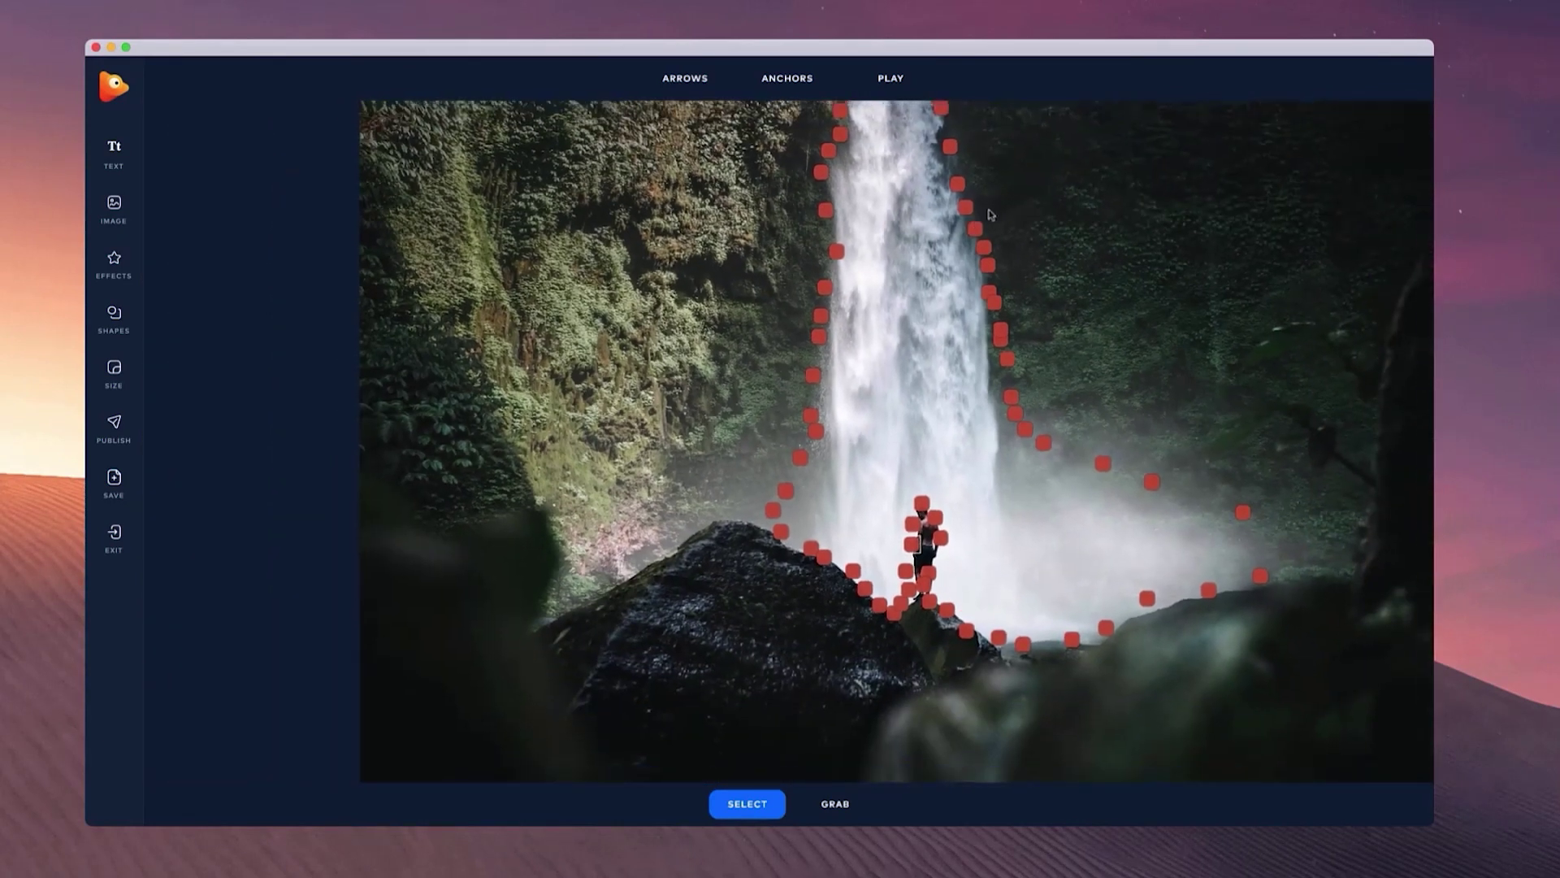
# Step: Draw downward motion arrows along the waterfall's left line from top to bottom
pyautogui.press('space')
pyautogui.moveTo(987, 210); pyautogui.dragTo(906, 309)
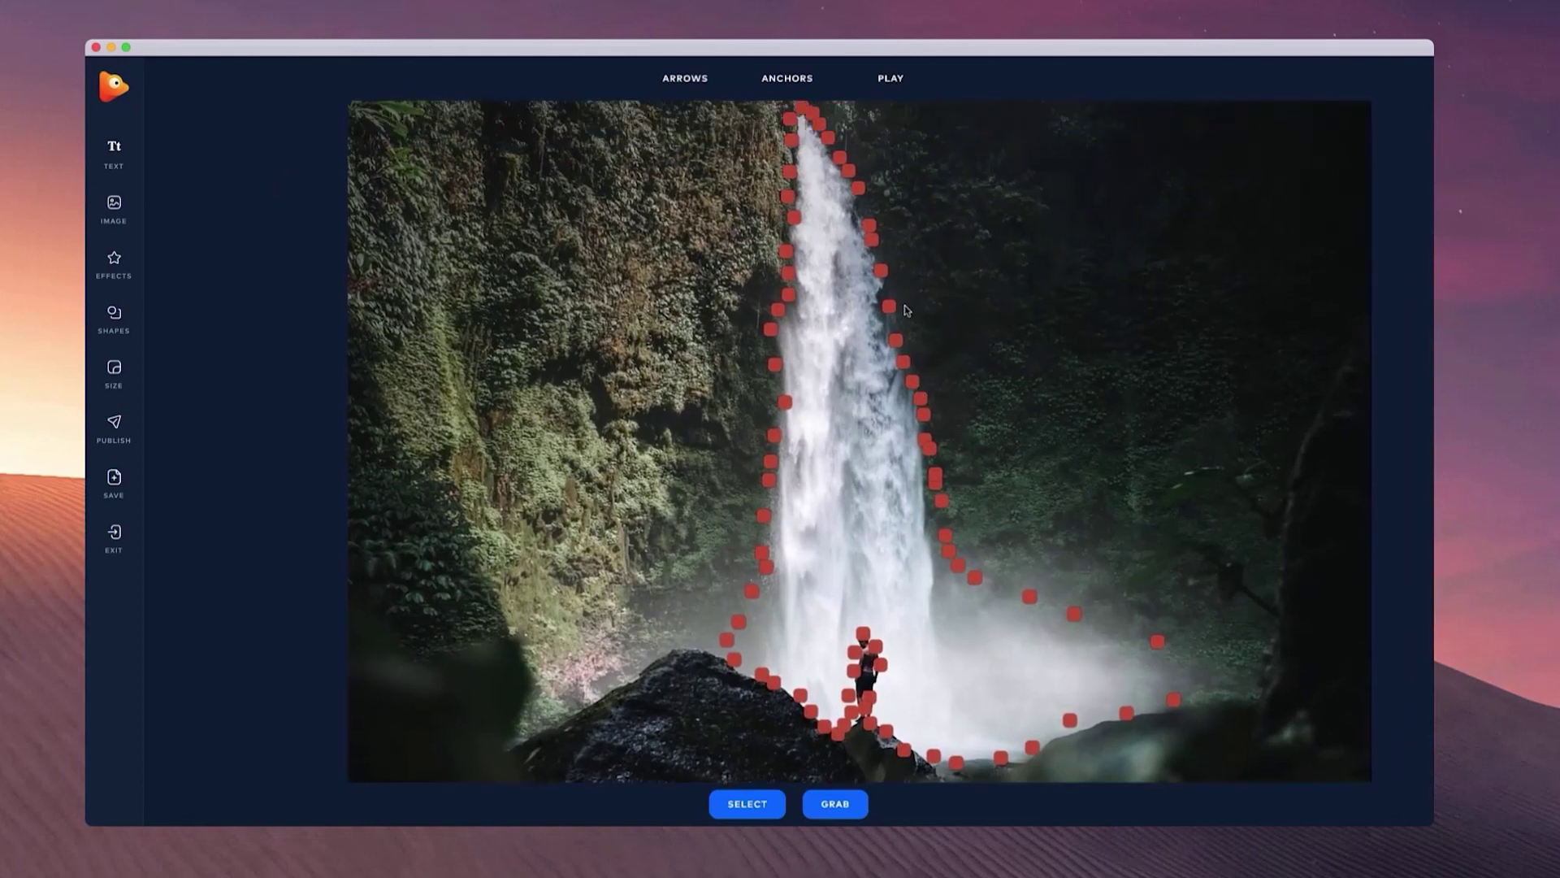
pyautogui.click(685, 78)
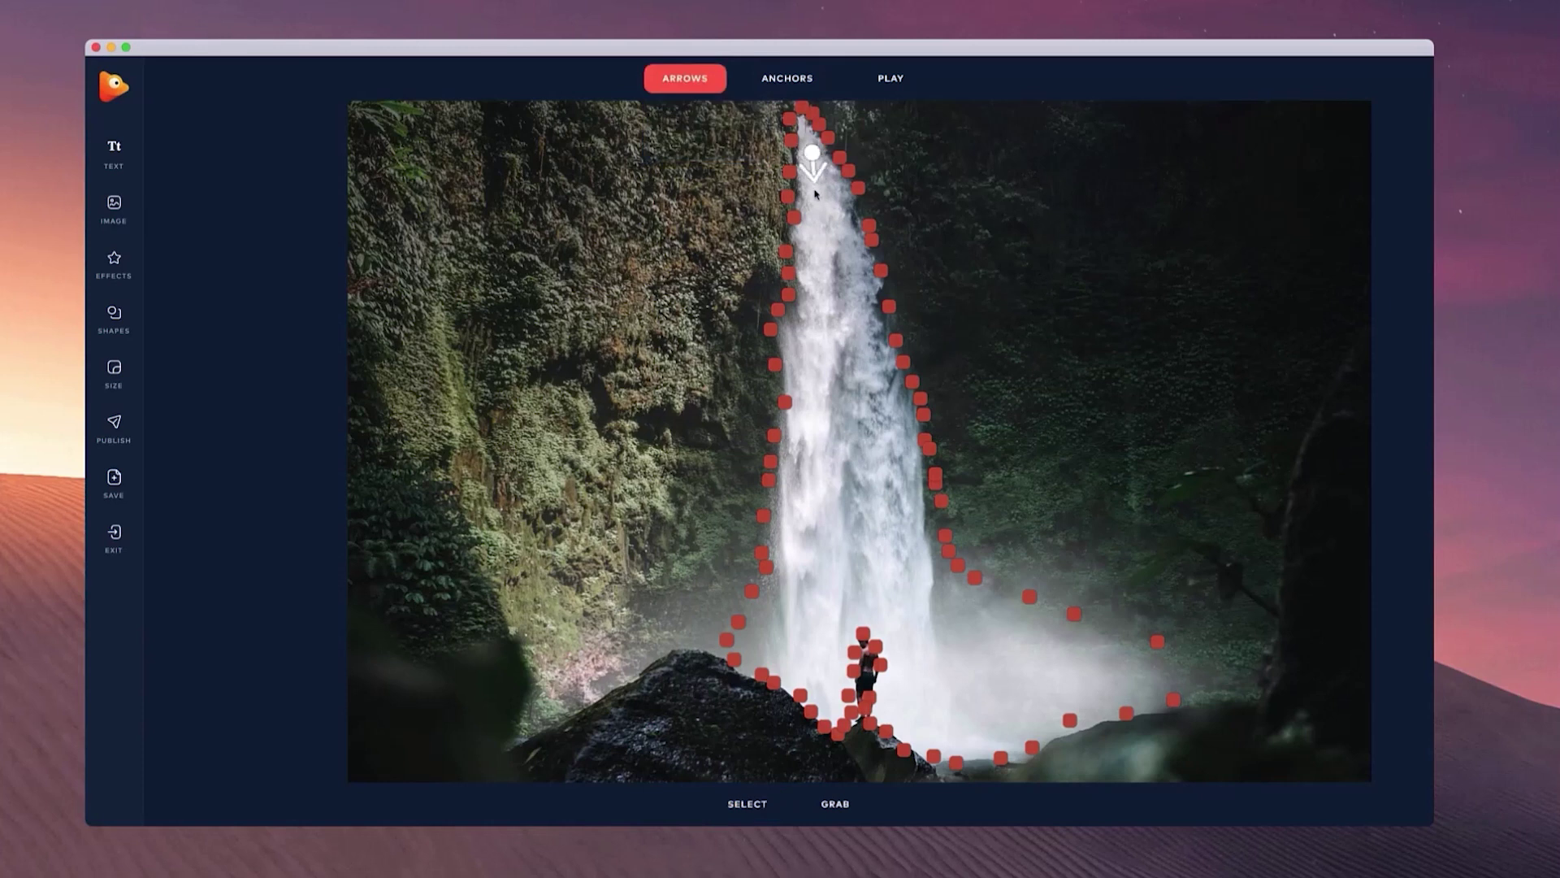
pyautogui.moveTo(809, 232); pyautogui.dragTo(813, 271)
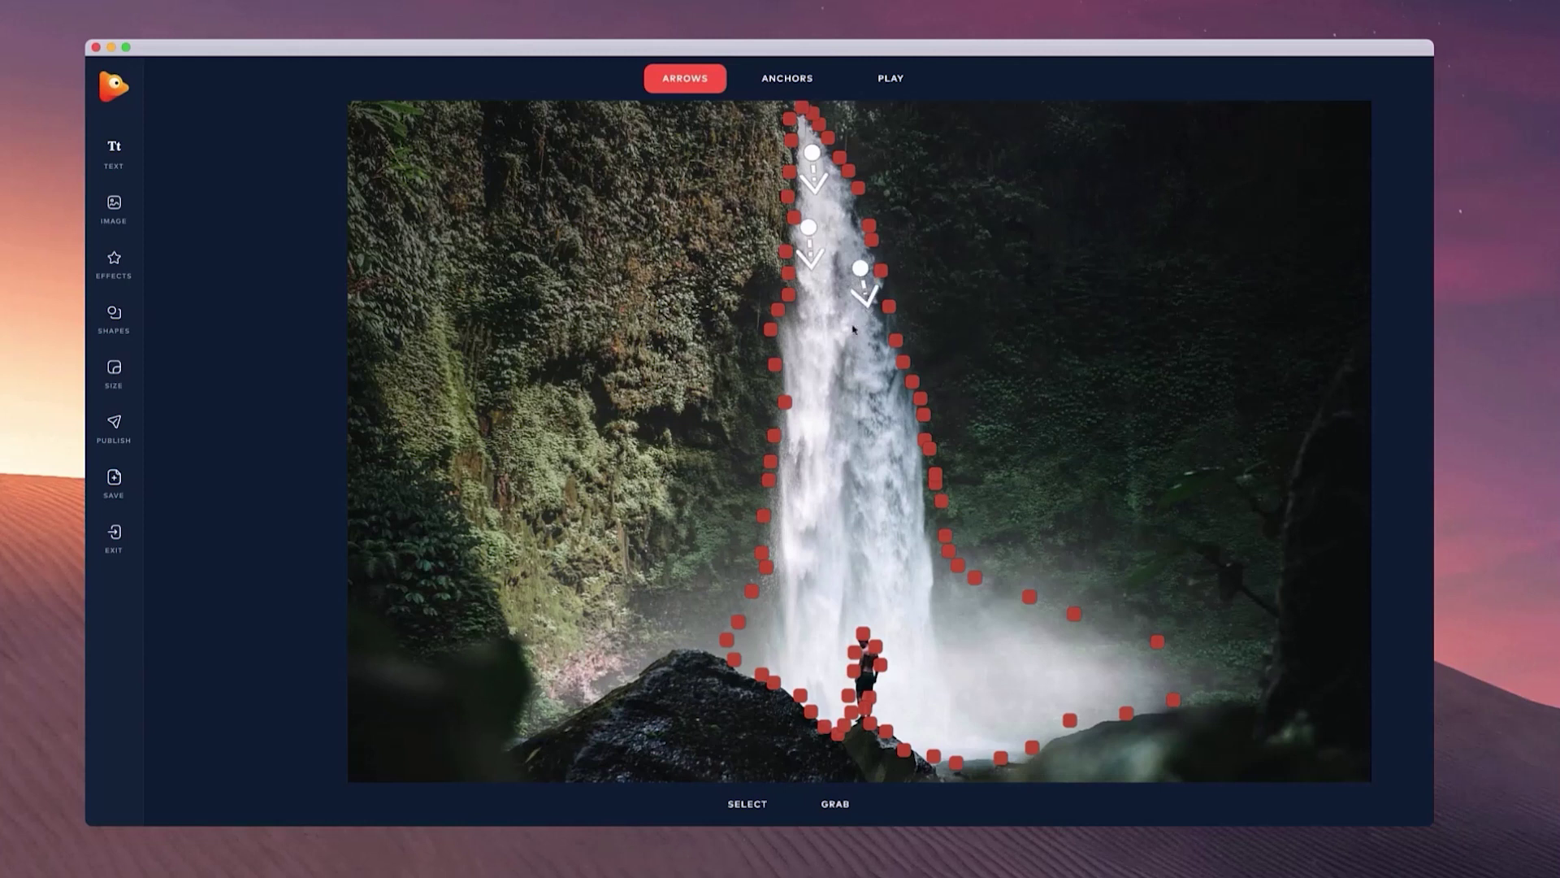
pyautogui.moveTo(817, 369)
pyautogui.mouseDown()
pyautogui.moveTo(811, 523)
pyautogui.moveTo(826, 400)
pyautogui.moveTo(812, 360)
pyautogui.mouseUp()
pyautogui.moveTo(808, 422); pyautogui.dragTo(809, 515)
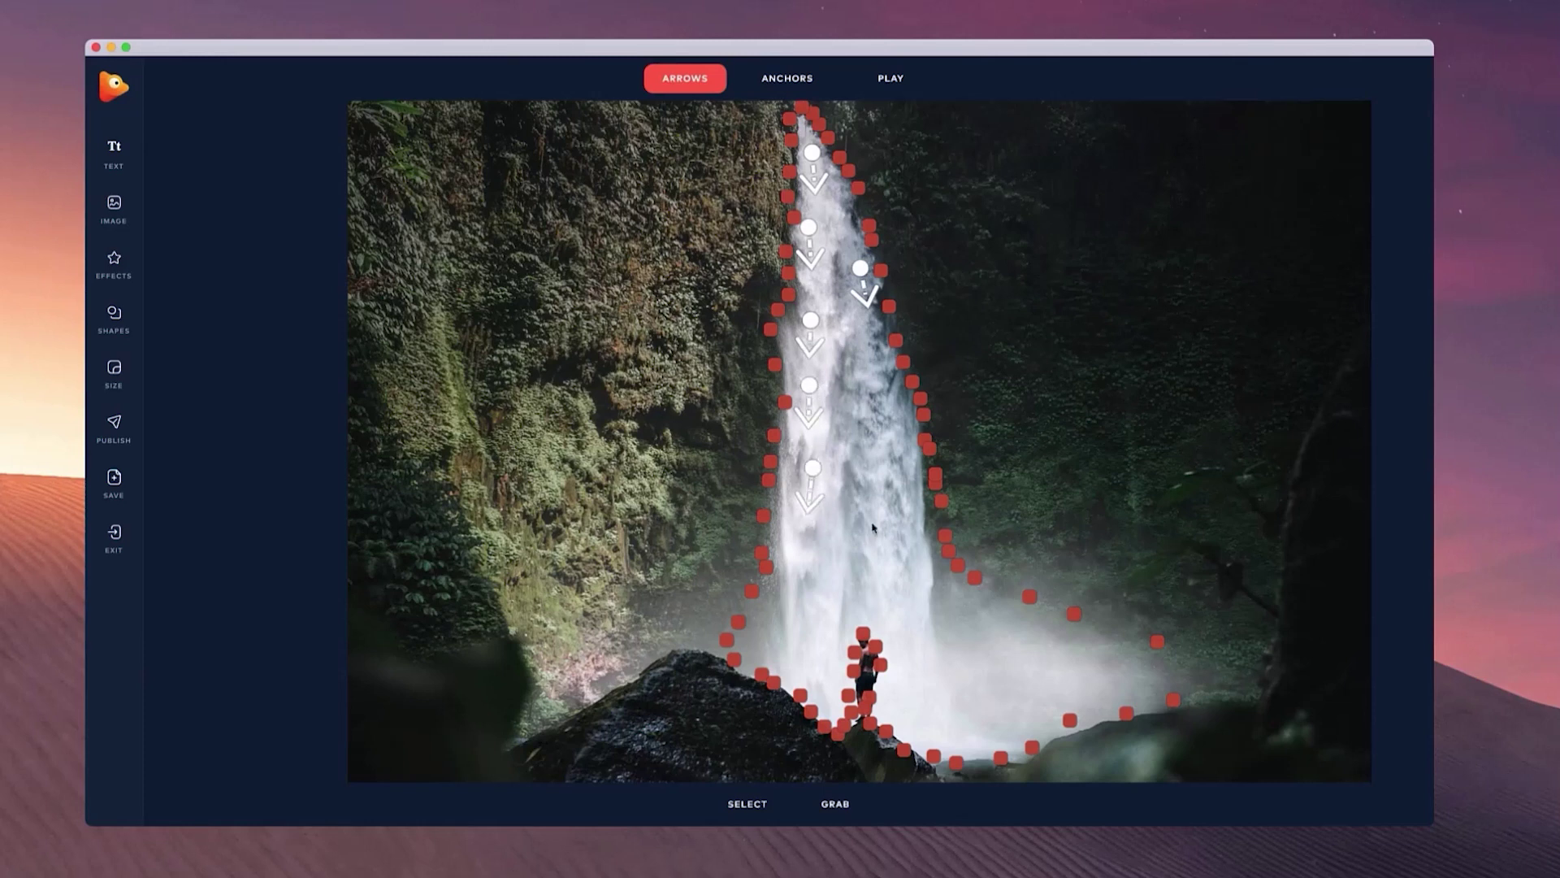
# Step: Add downward arrows down the waterfall's right side and lower left toward the base
pyautogui.moveTo(871, 450); pyautogui.dragTo(878, 486)
pyautogui.moveTo(902, 550); pyautogui.dragTo(916, 587)
pyautogui.moveTo(868, 359); pyautogui.dragTo(880, 402)
pyautogui.moveTo(910, 619); pyautogui.dragTo(945, 709)
pyautogui.moveTo(815, 550); pyautogui.dragTo(798, 663)
# Step: Preview and stop the animation, then add six more downward arrows between the existing lines
pyautogui.click(894, 82)
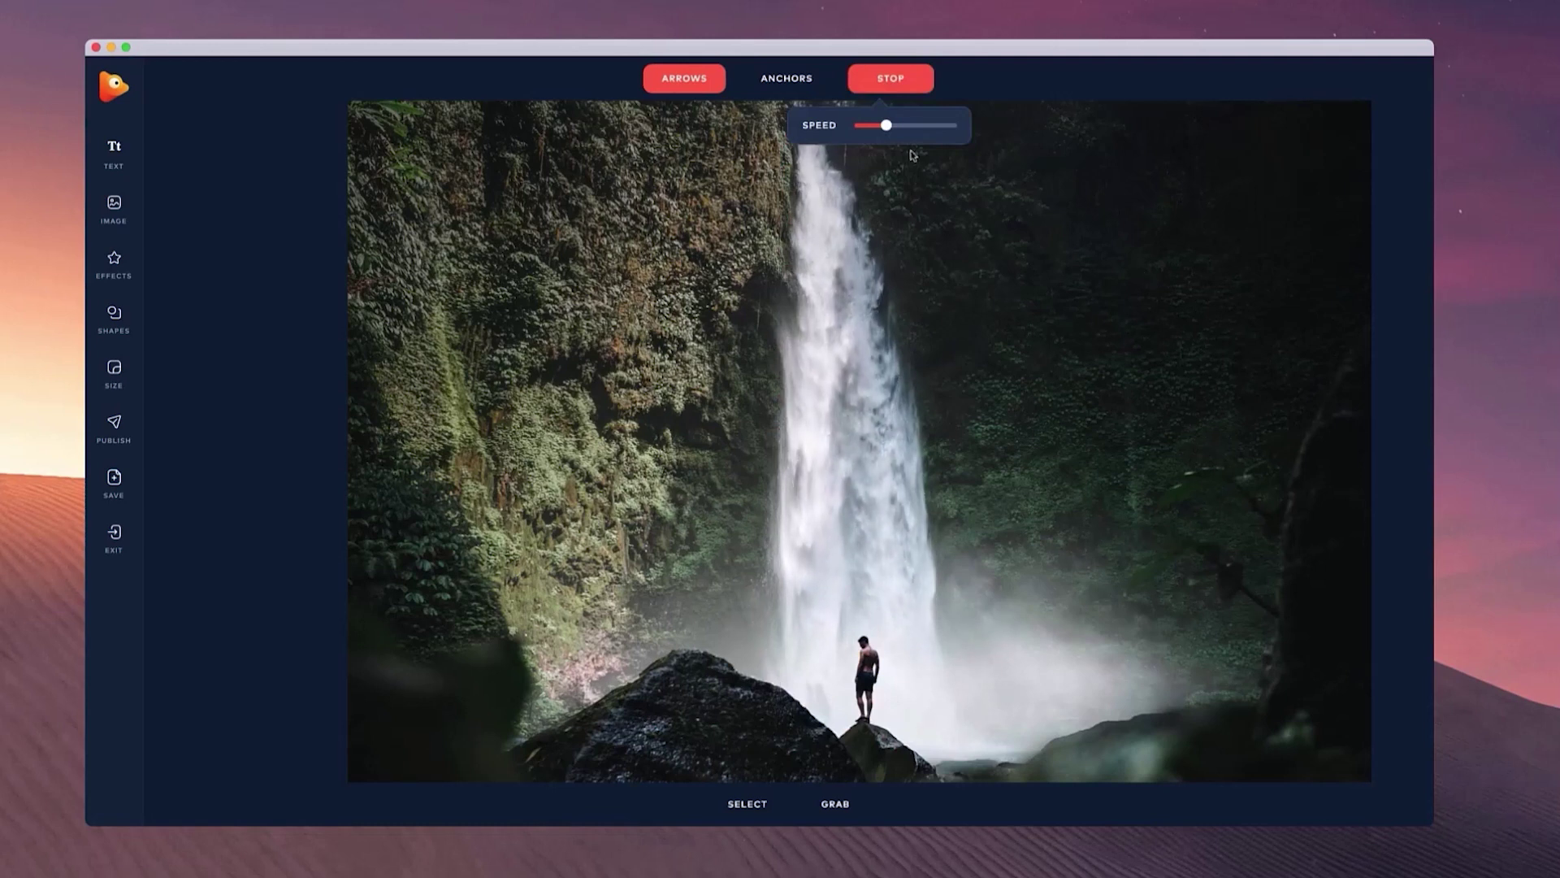
pyautogui.click(894, 78)
pyautogui.scroll(5, 787, 280)
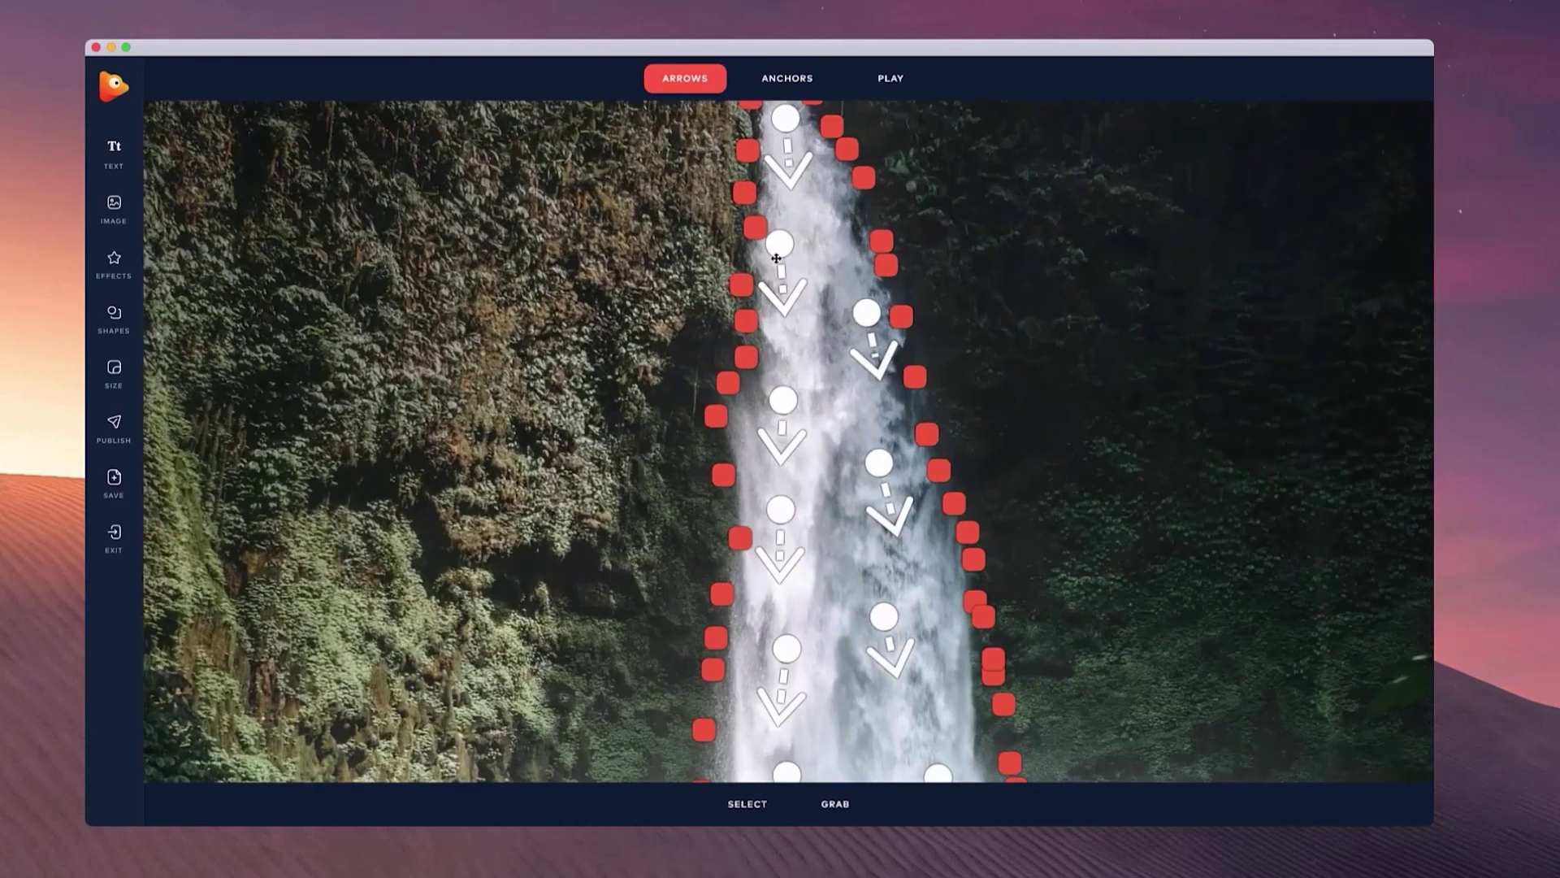
pyautogui.moveTo(778, 254); pyautogui.dragTo(786, 229)
pyautogui.moveTo(785, 301)
pyautogui.mouseDown()
pyautogui.moveTo(786, 358)
pyautogui.moveTo(843, 390)
pyautogui.moveTo(867, 444)
pyautogui.mouseUp()
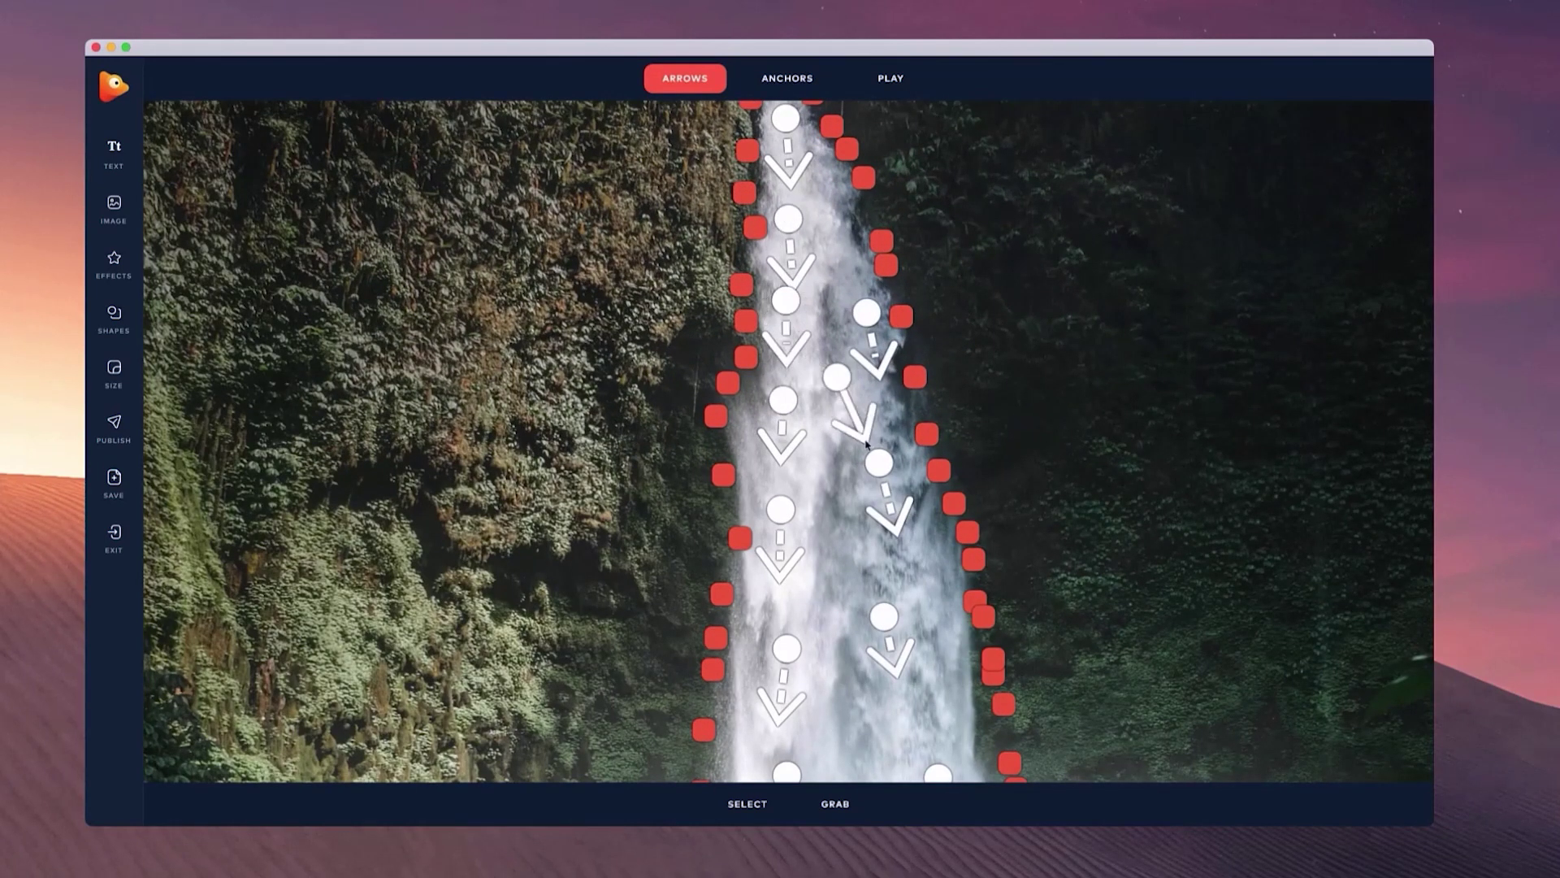
pyautogui.moveTo(831, 218); pyautogui.dragTo(853, 274)
pyautogui.moveTo(837, 605); pyautogui.dragTo(839, 654)
pyautogui.moveTo(850, 715); pyautogui.dragTo(849, 772)
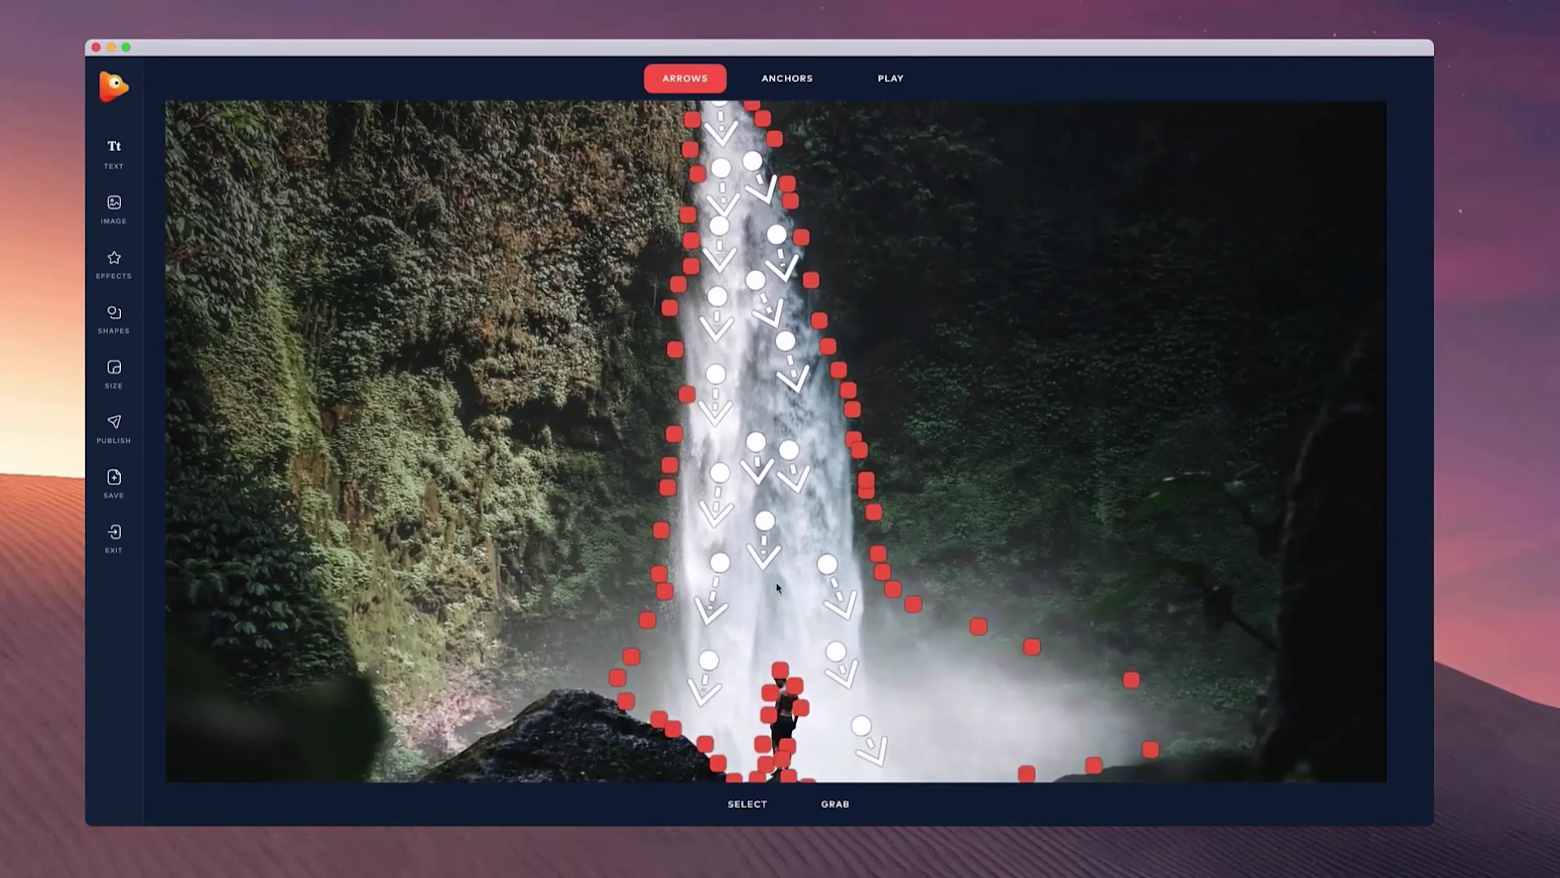
pyautogui.moveTo(777, 584); pyautogui.dragTo(786, 638)
# Step: Preview the animation, raise the SPEED slider slightly, then stop playback
pyautogui.click(918, 83)
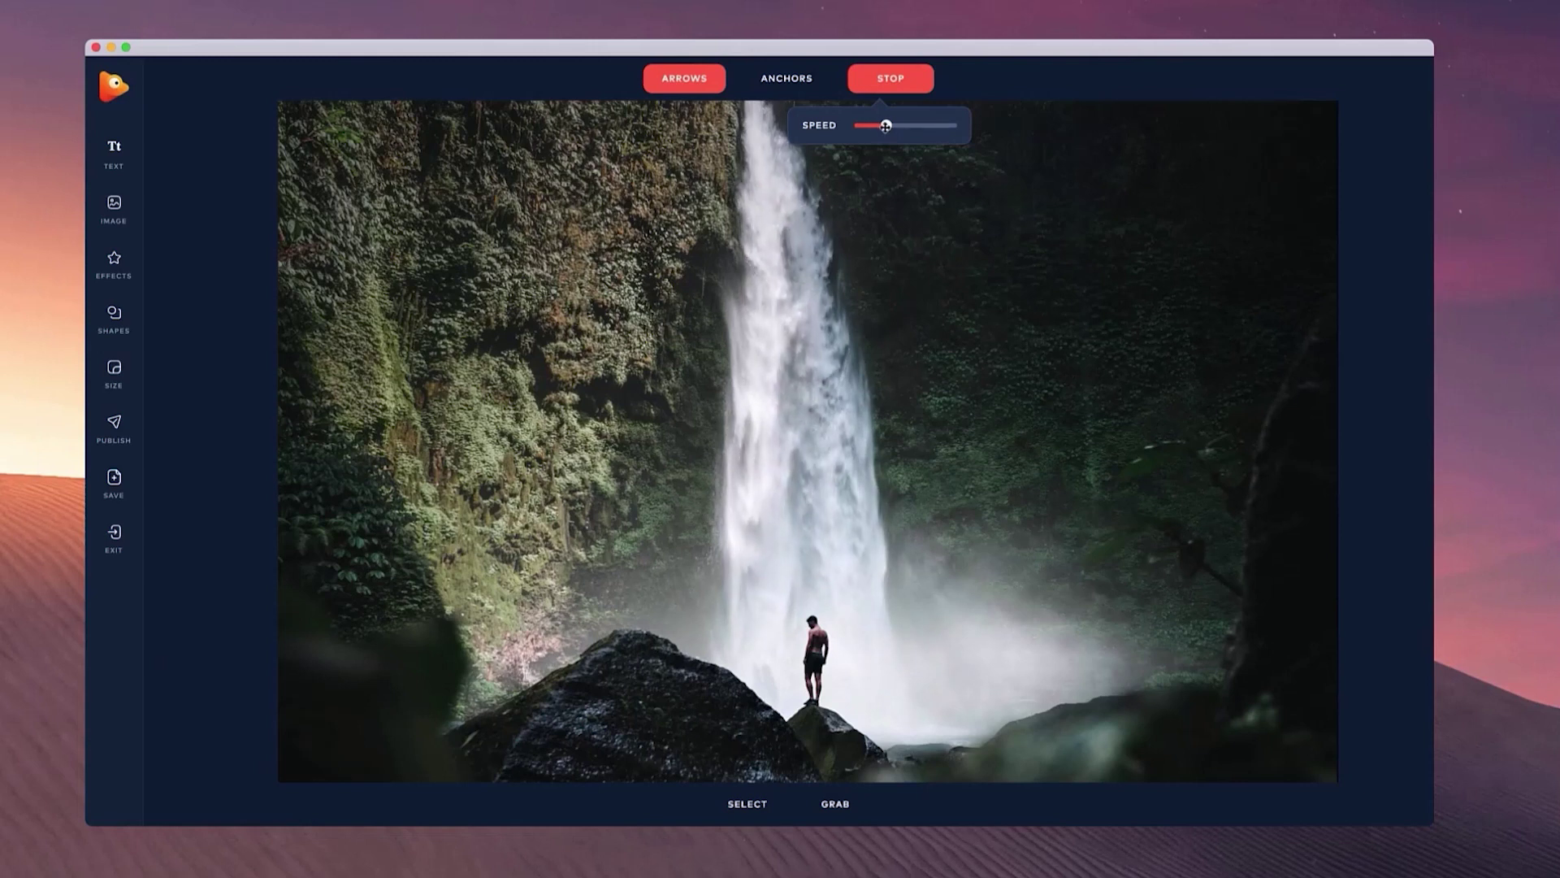
pyautogui.moveTo(885, 126); pyautogui.dragTo(893, 126)
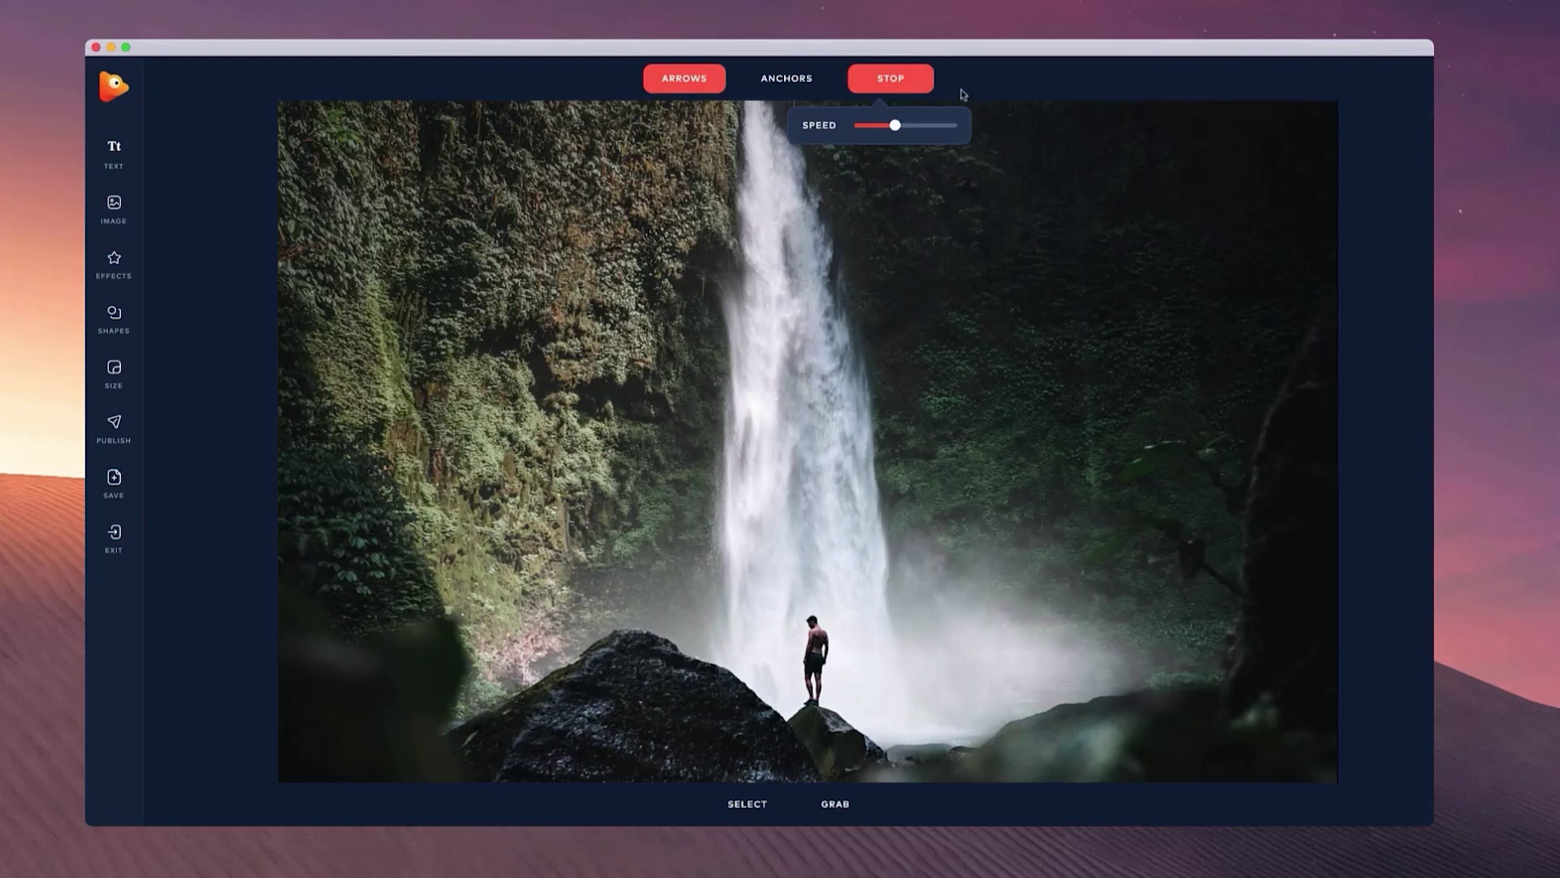
pyautogui.click(916, 84)
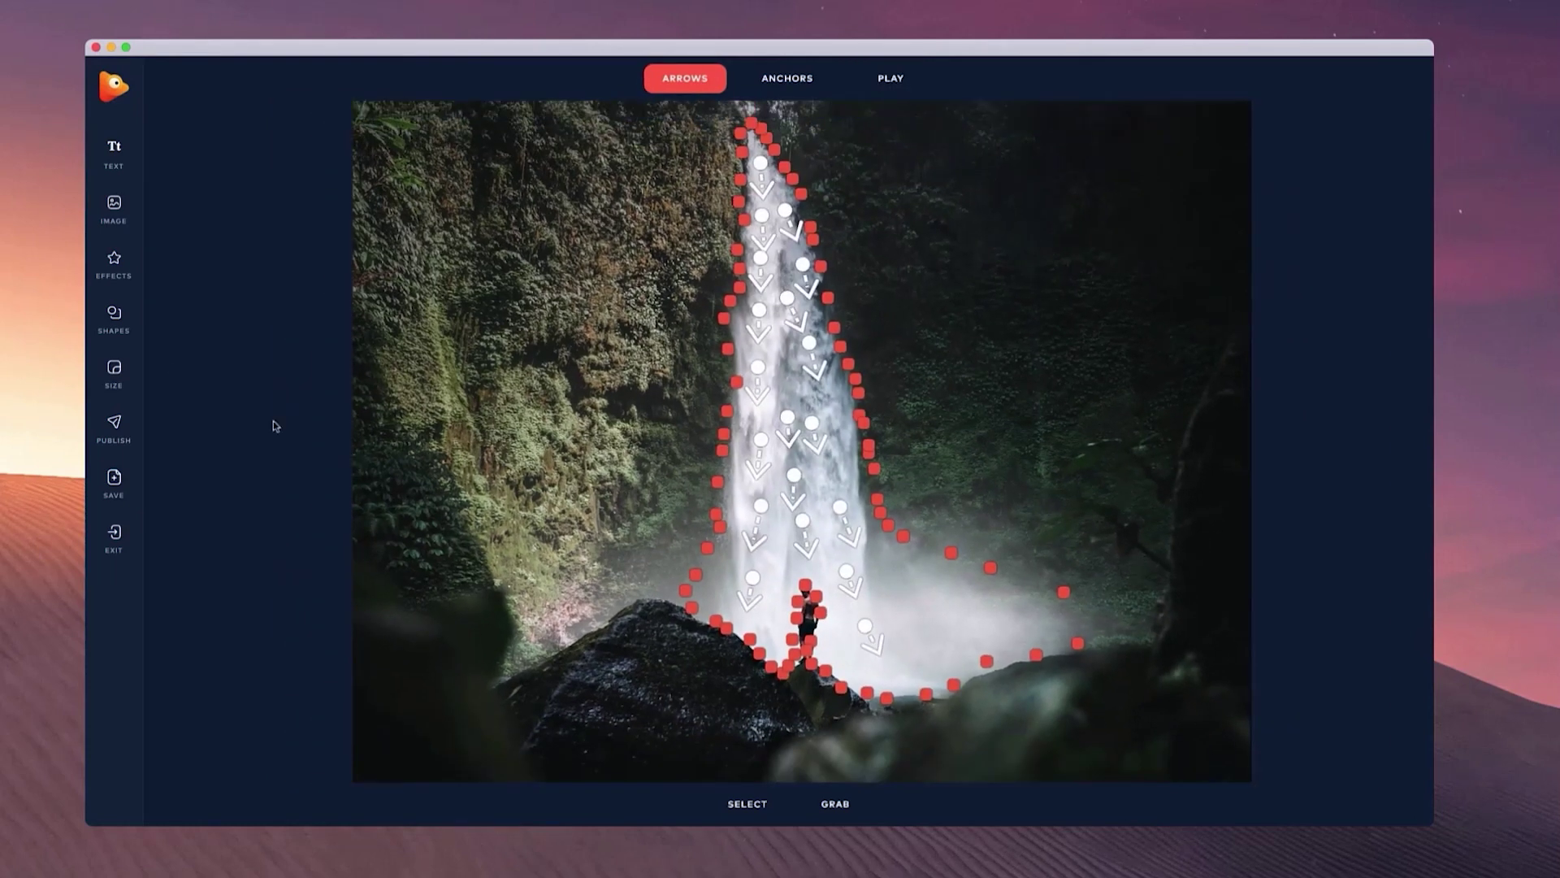
# Step: Add the third Fog overlay and stretch it across the photo's lower half
pyautogui.click(111, 280)
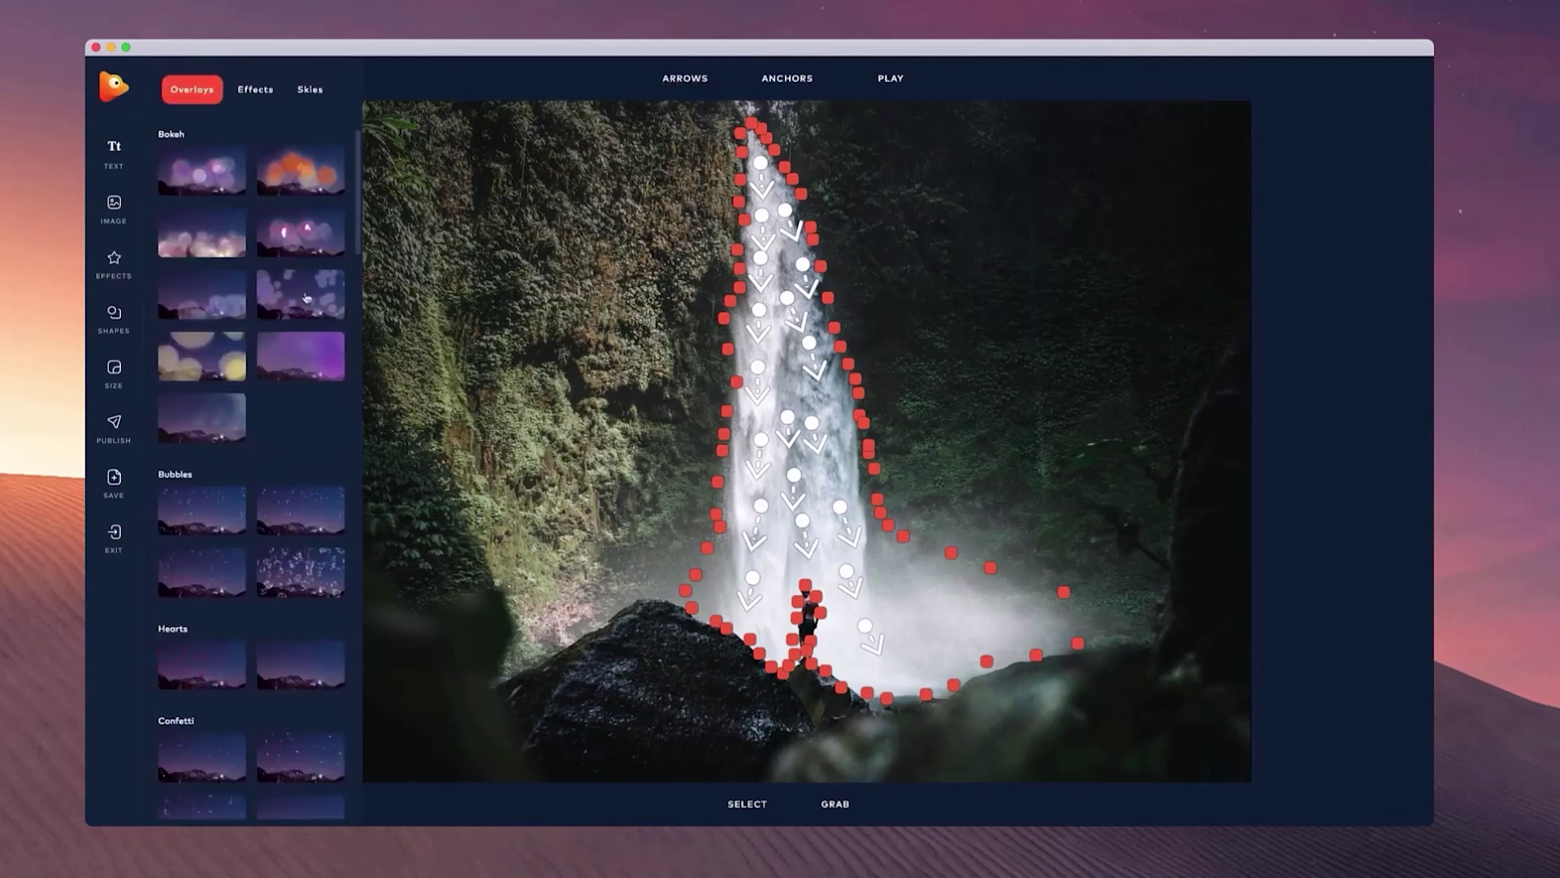
pyautogui.scroll(-15, 277, 342)
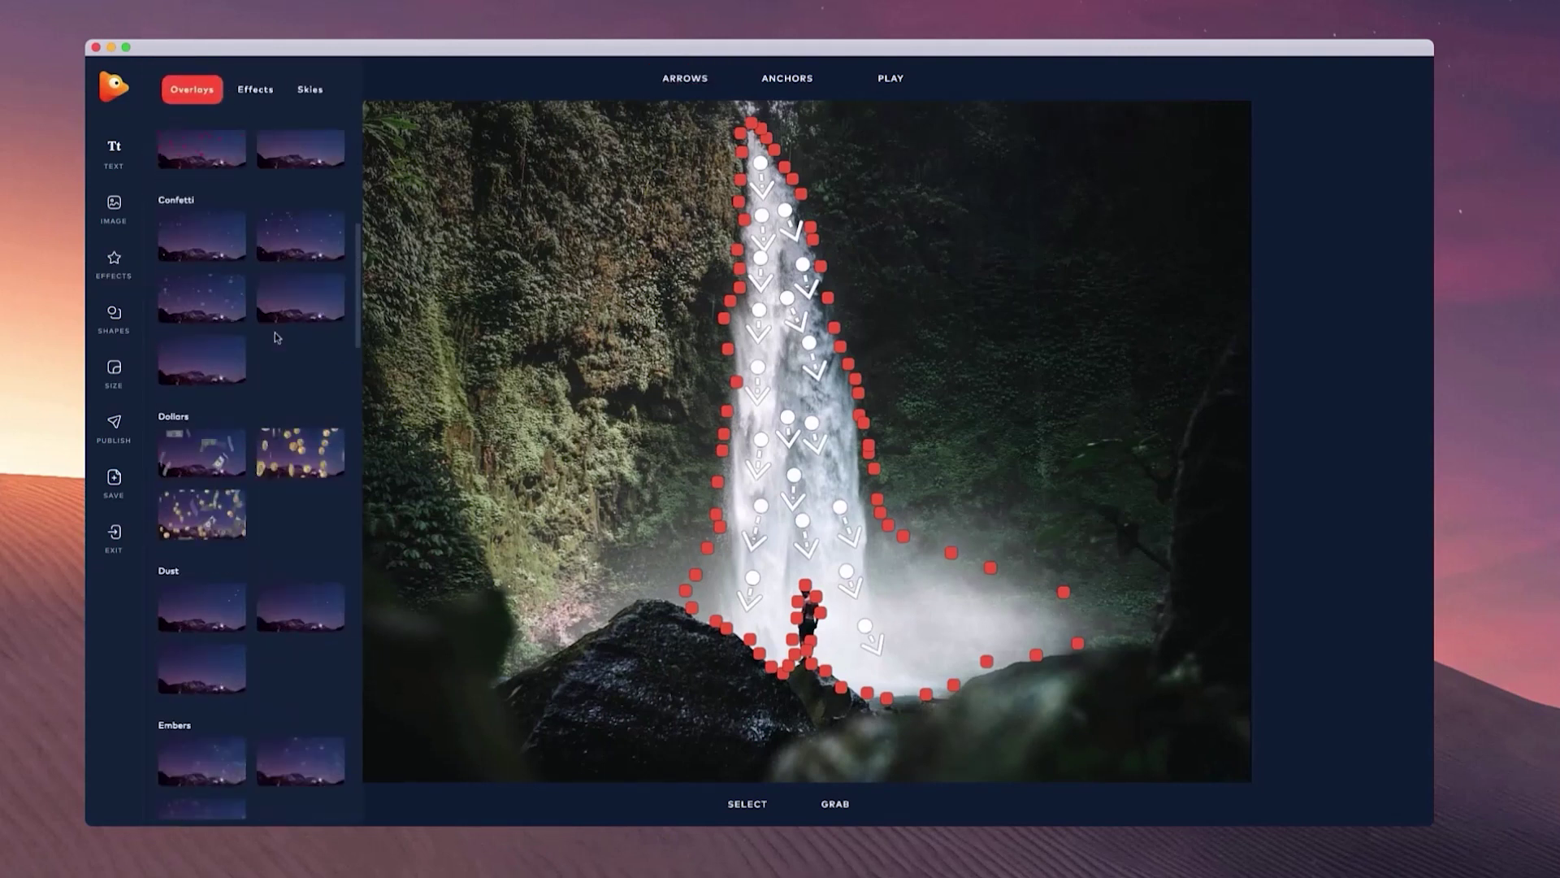
pyautogui.scroll(-8, 273, 345)
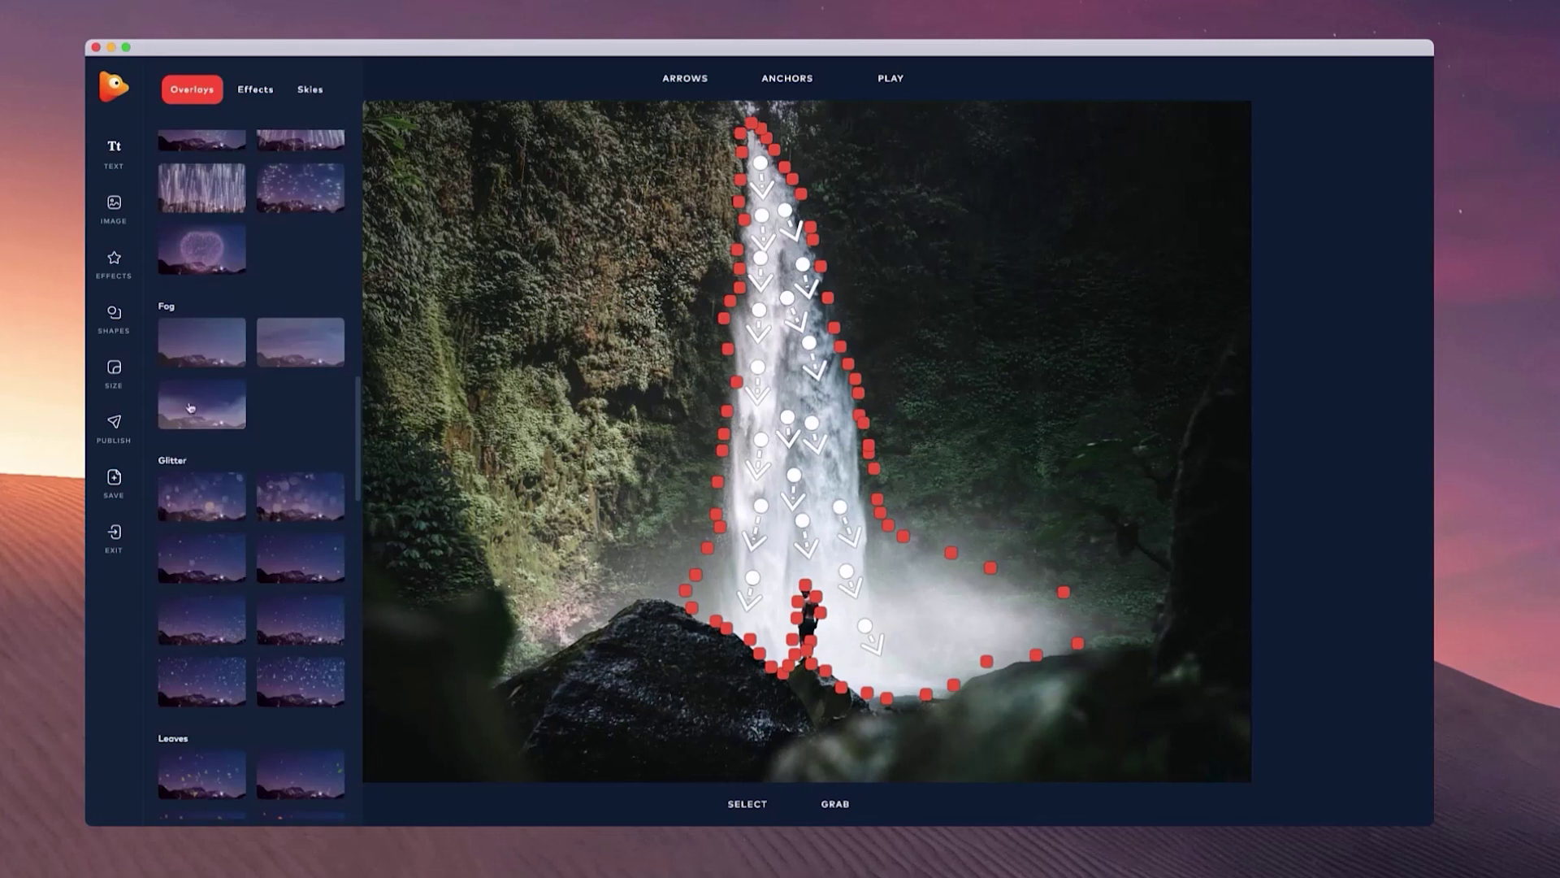
pyautogui.click(189, 424)
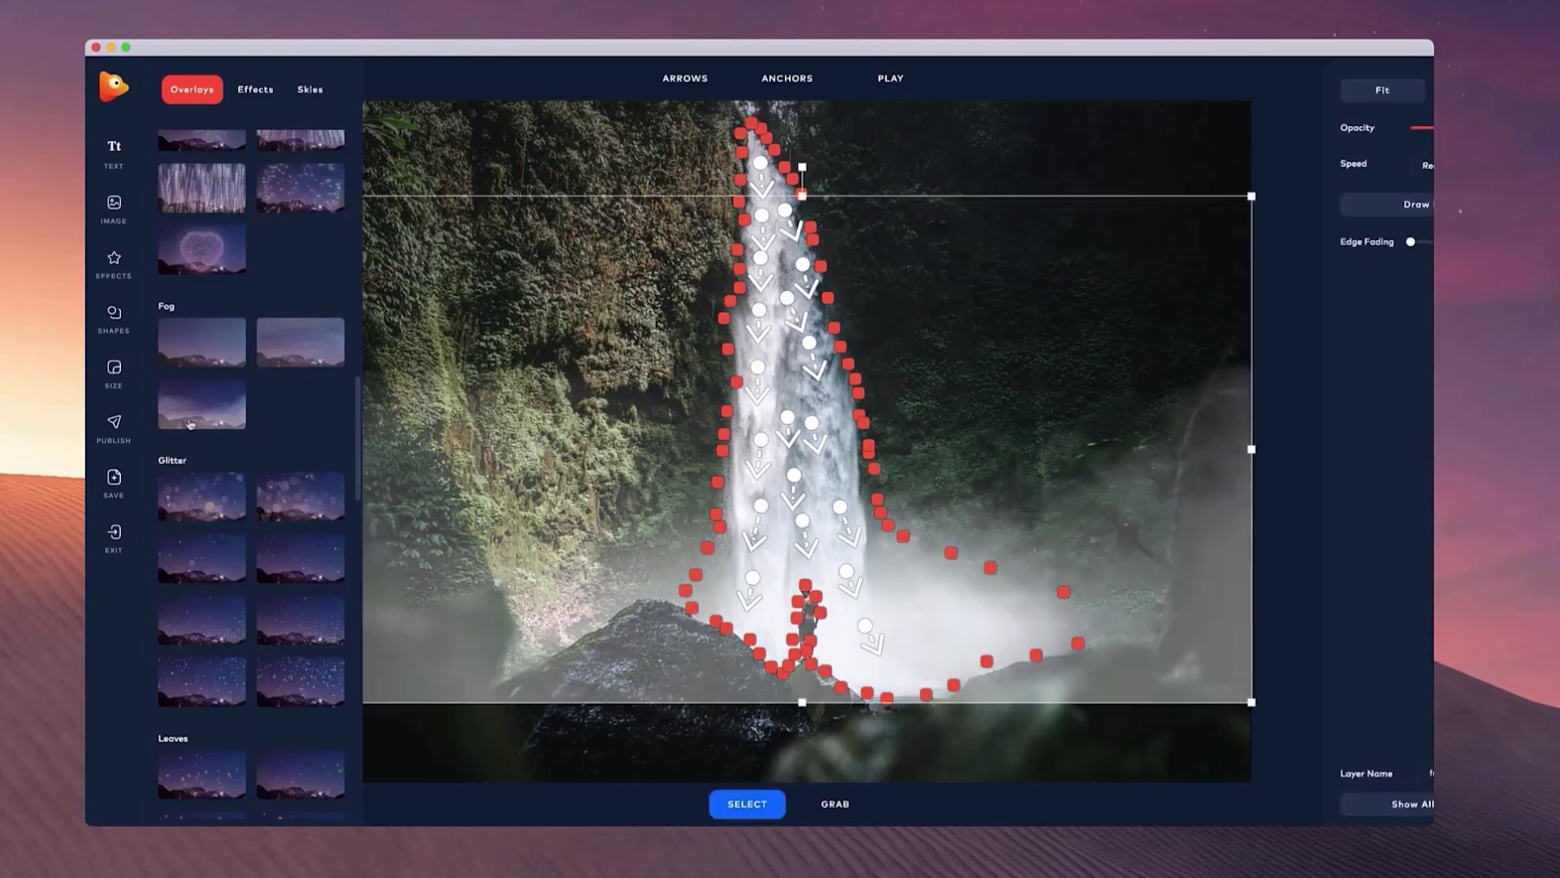
pyautogui.moveTo(1135, 582); pyautogui.dragTo(1132, 729)
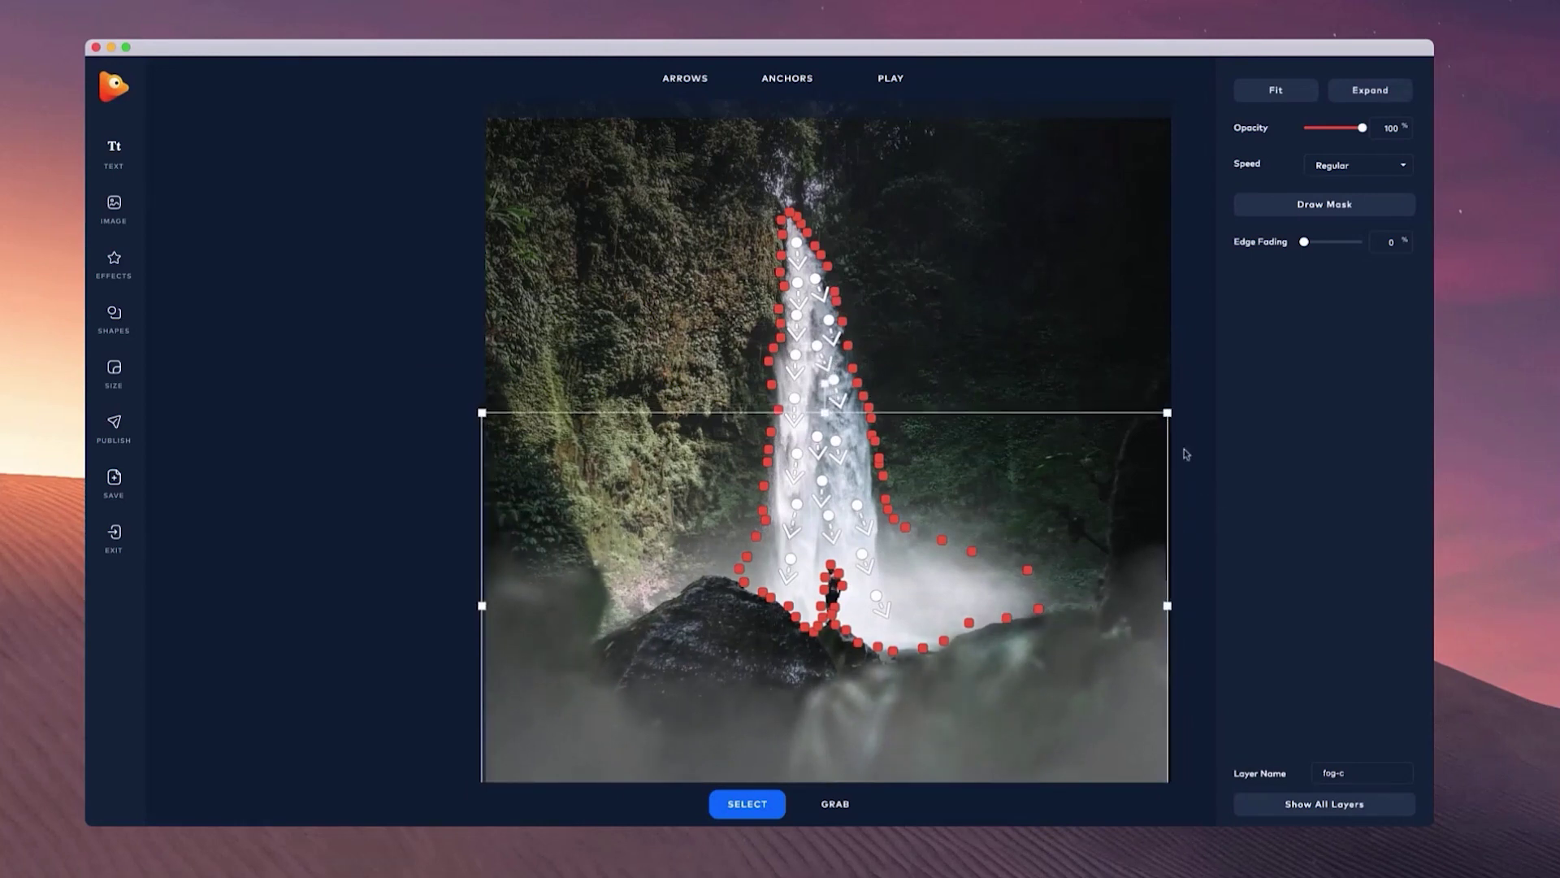
pyautogui.moveTo(1170, 418); pyautogui.dragTo(1195, 390)
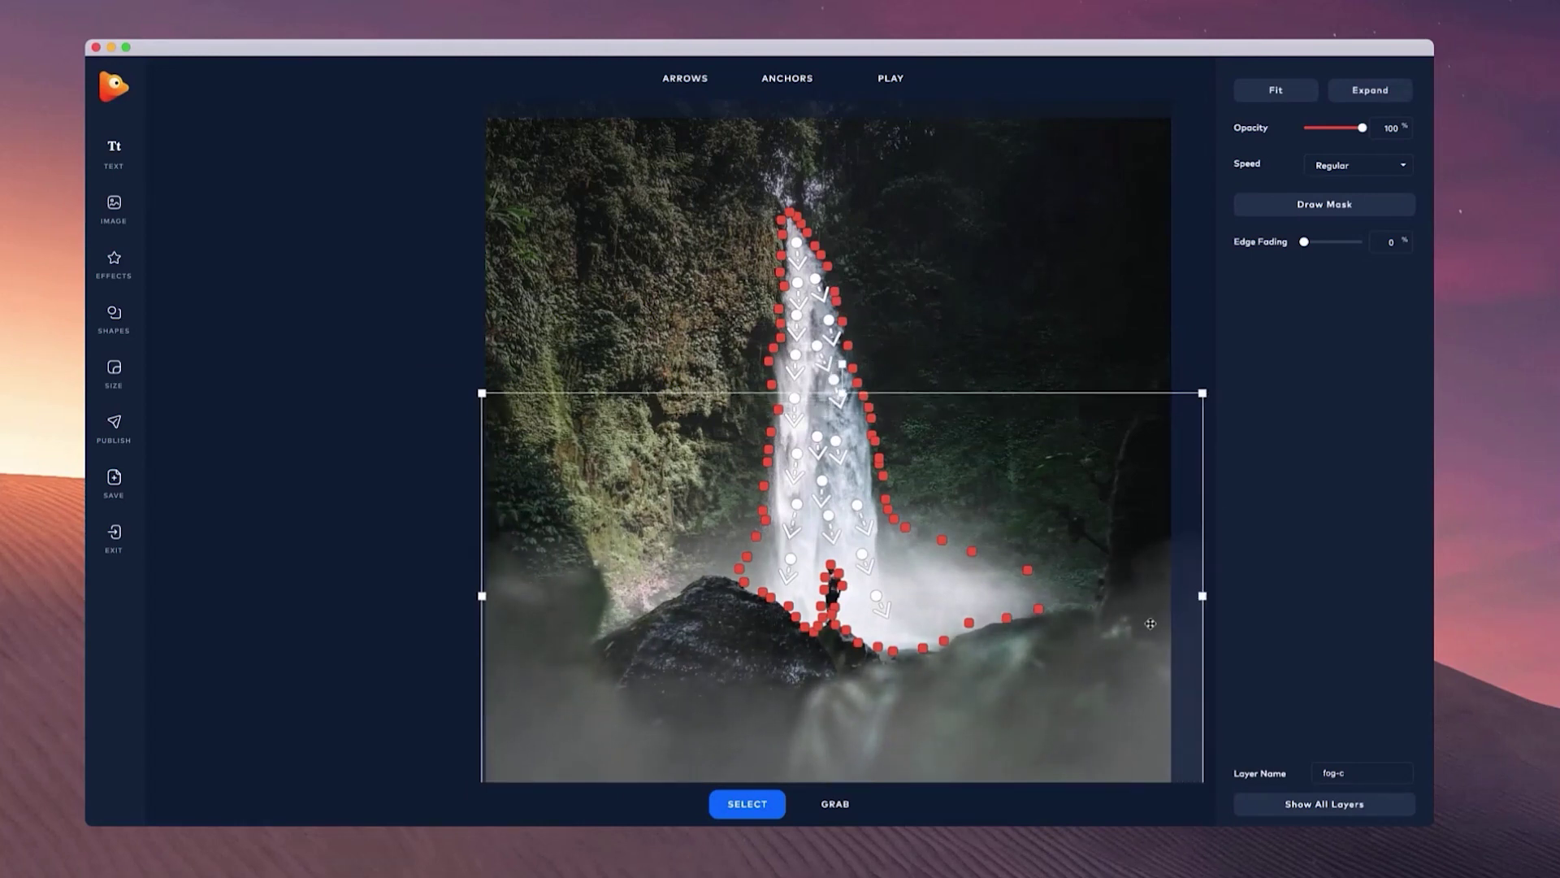
# Step: Set the fog layer's speed to Slow
pyautogui.press('space')
pyautogui.moveTo(1140, 616); pyautogui.dragTo(1060, 622)
pyautogui.press('space')
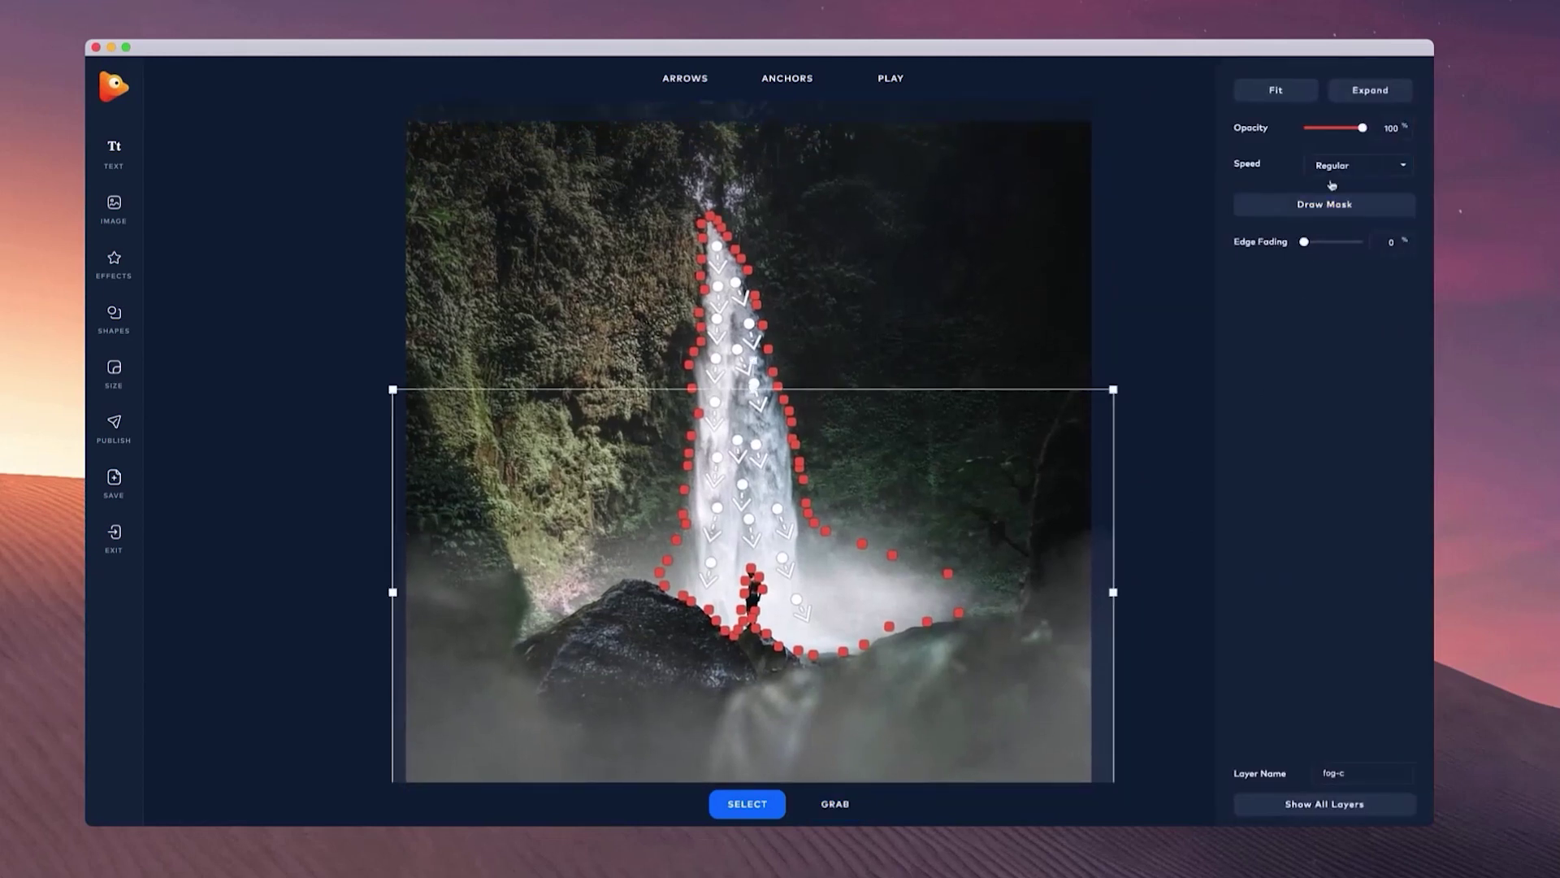
pyautogui.click(1333, 165)
pyautogui.click(1337, 195)
pyautogui.click(910, 77)
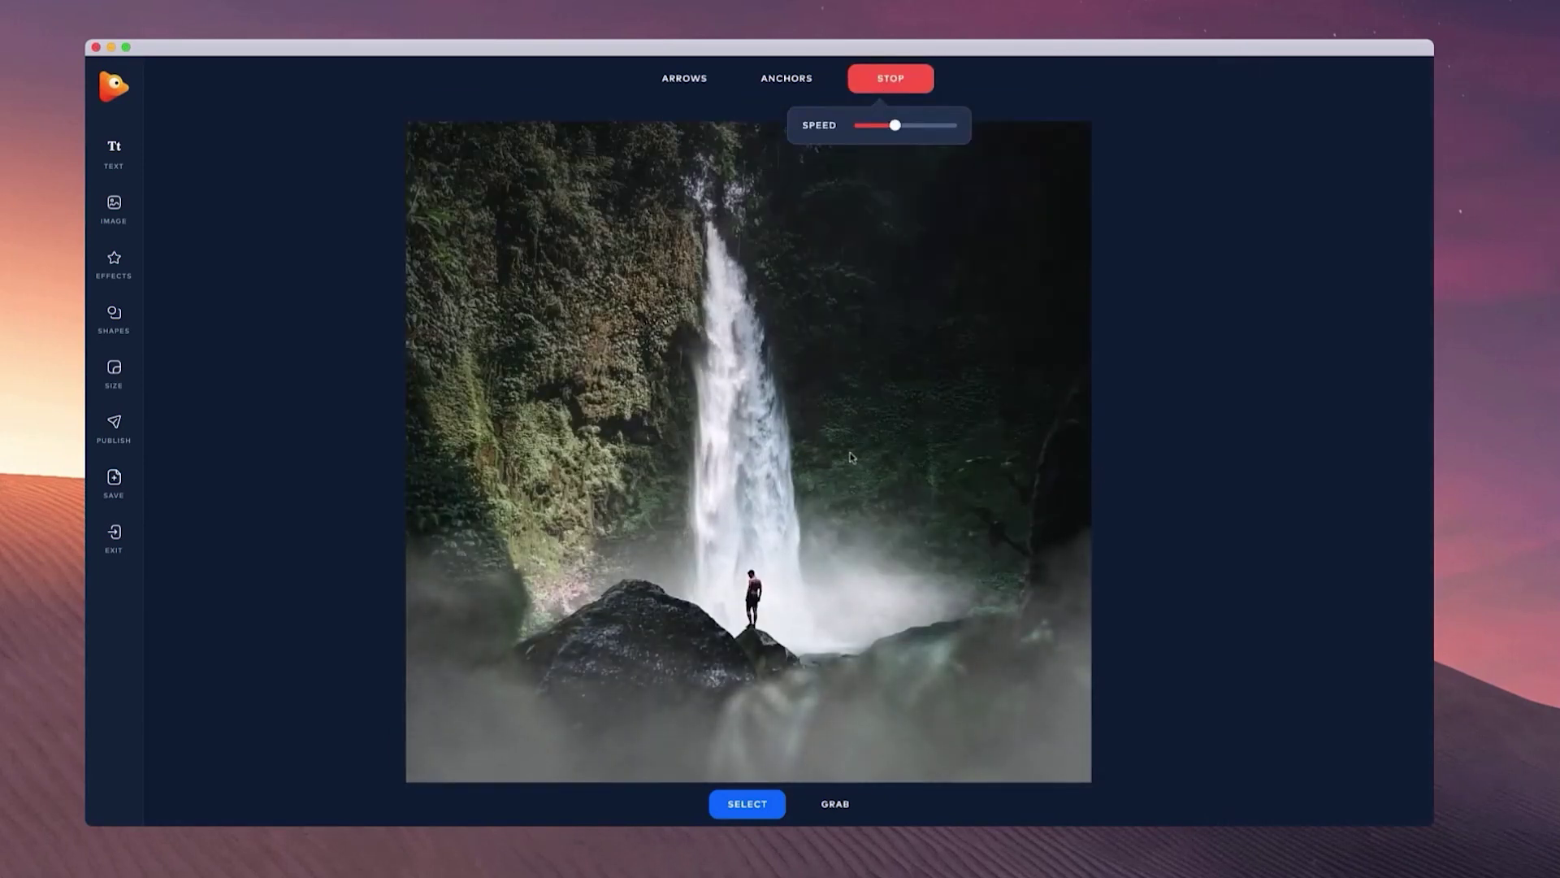
pyautogui.click(893, 82)
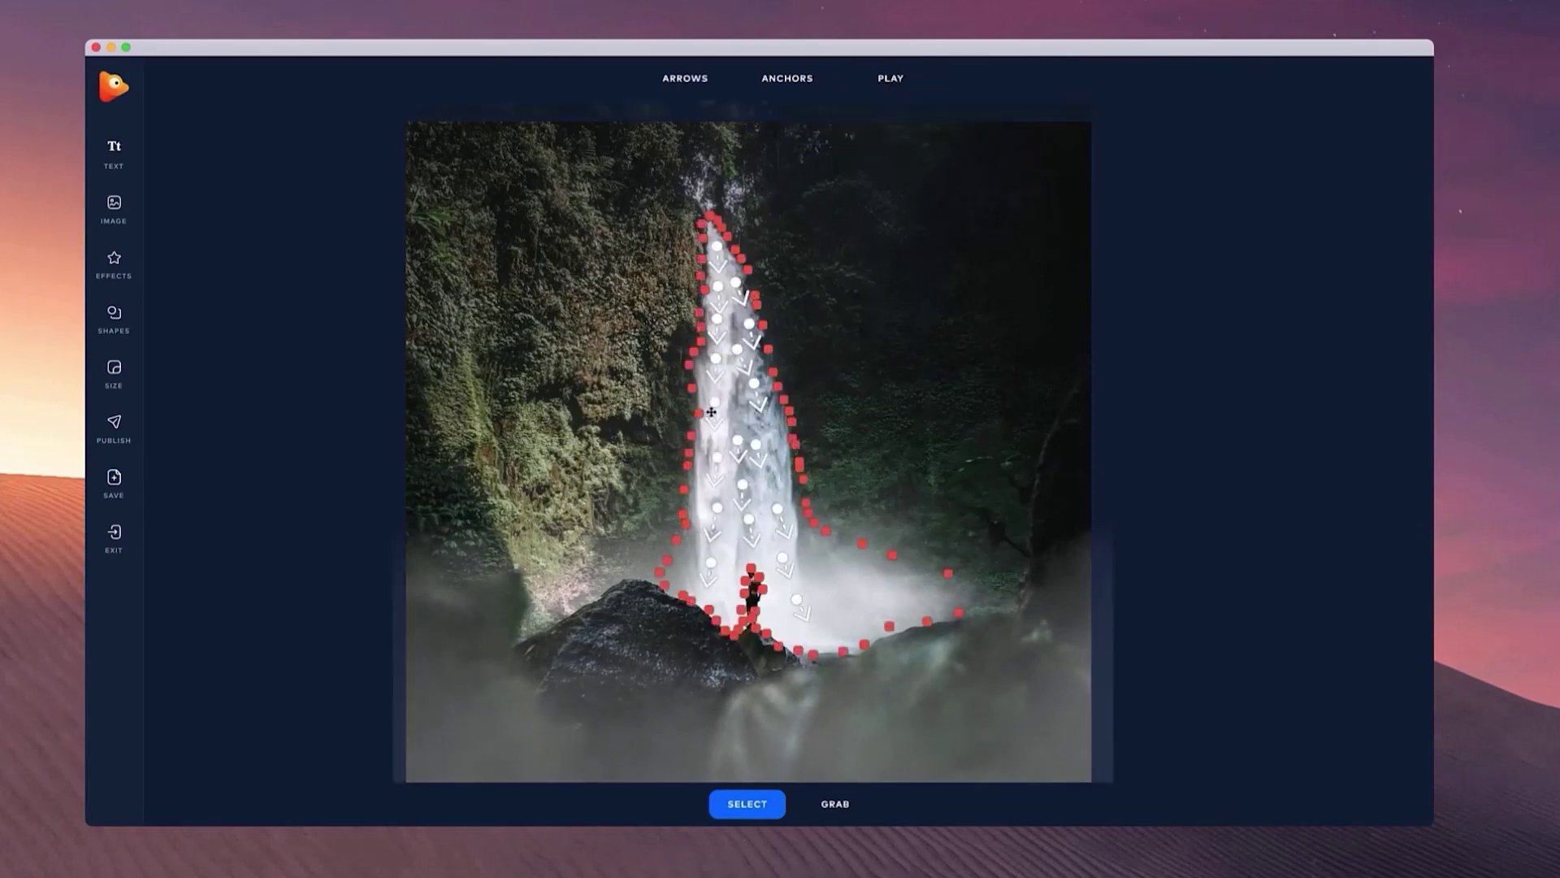
# Step: Open the Publish settings, check the Gif options, and settle on MP4 with 2 loops
pyautogui.click(113, 426)
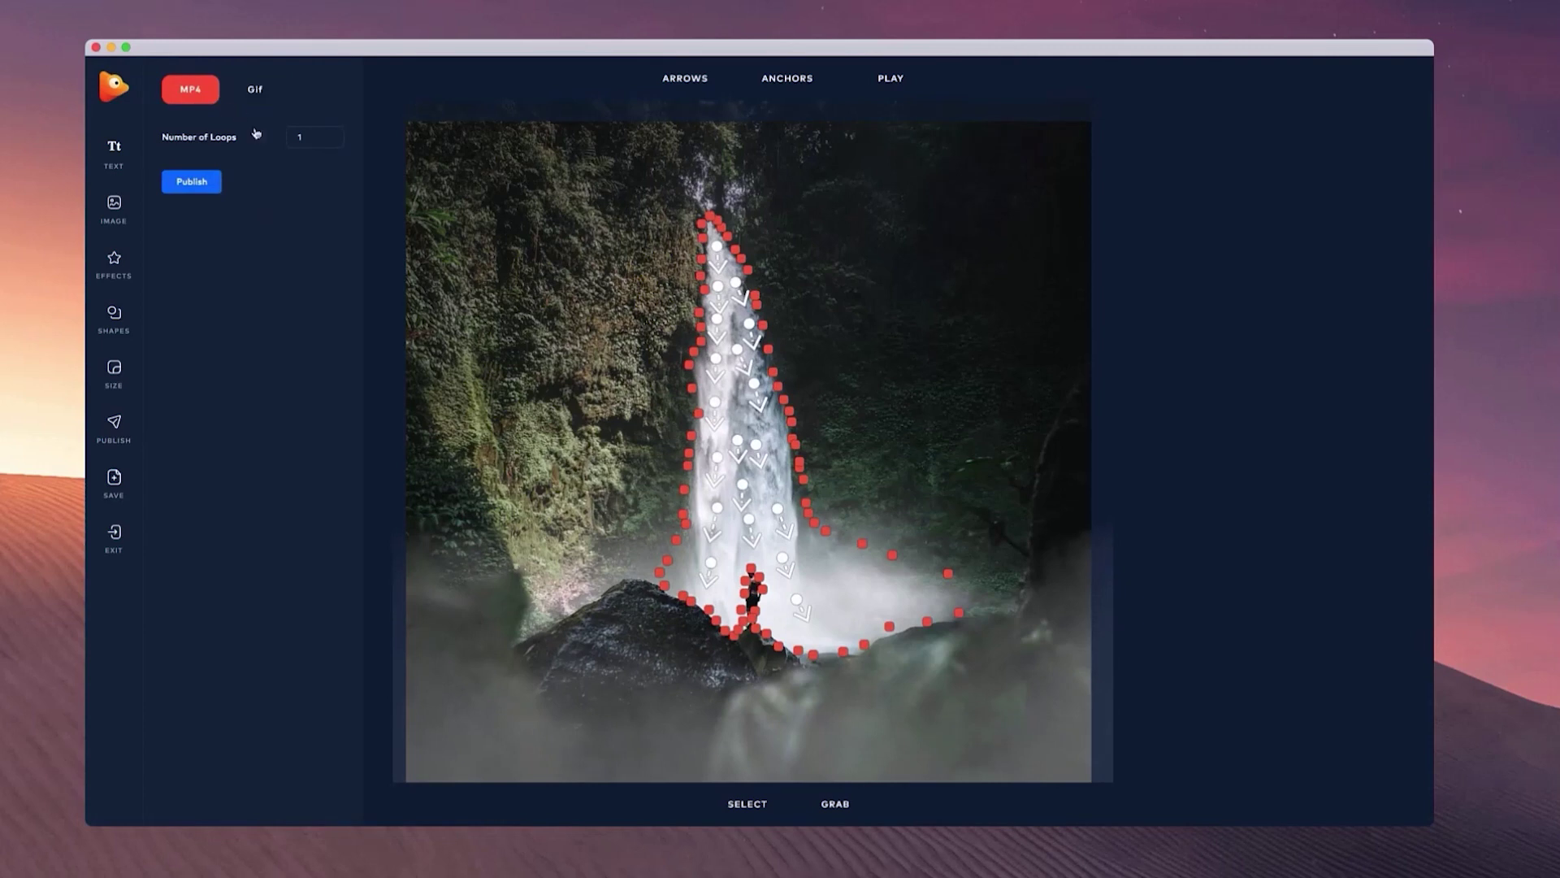
pyautogui.click(256, 86)
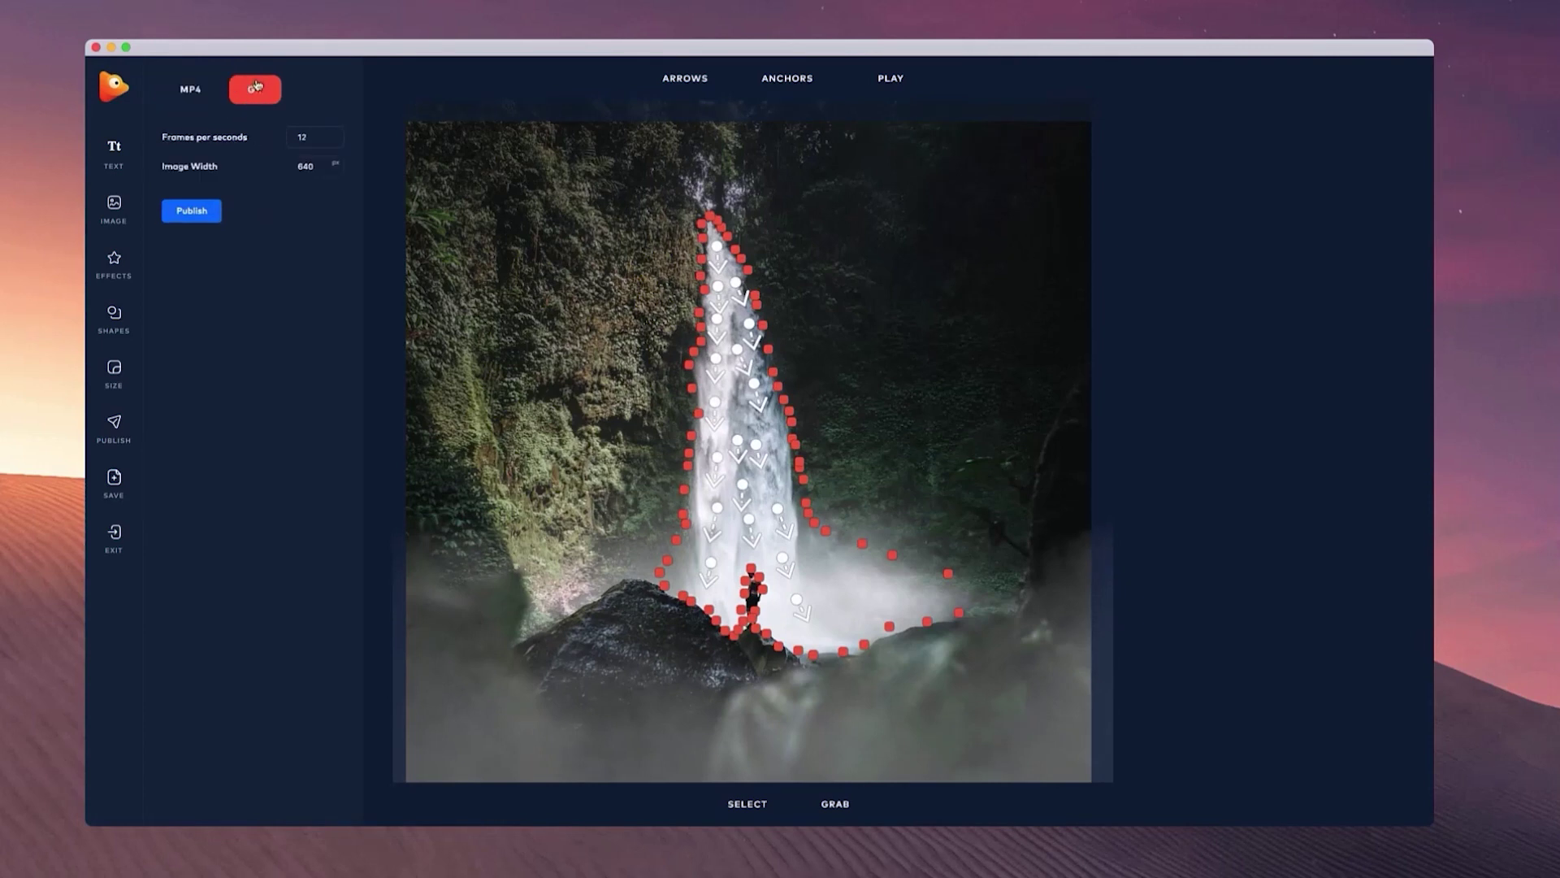
pyautogui.click(181, 90)
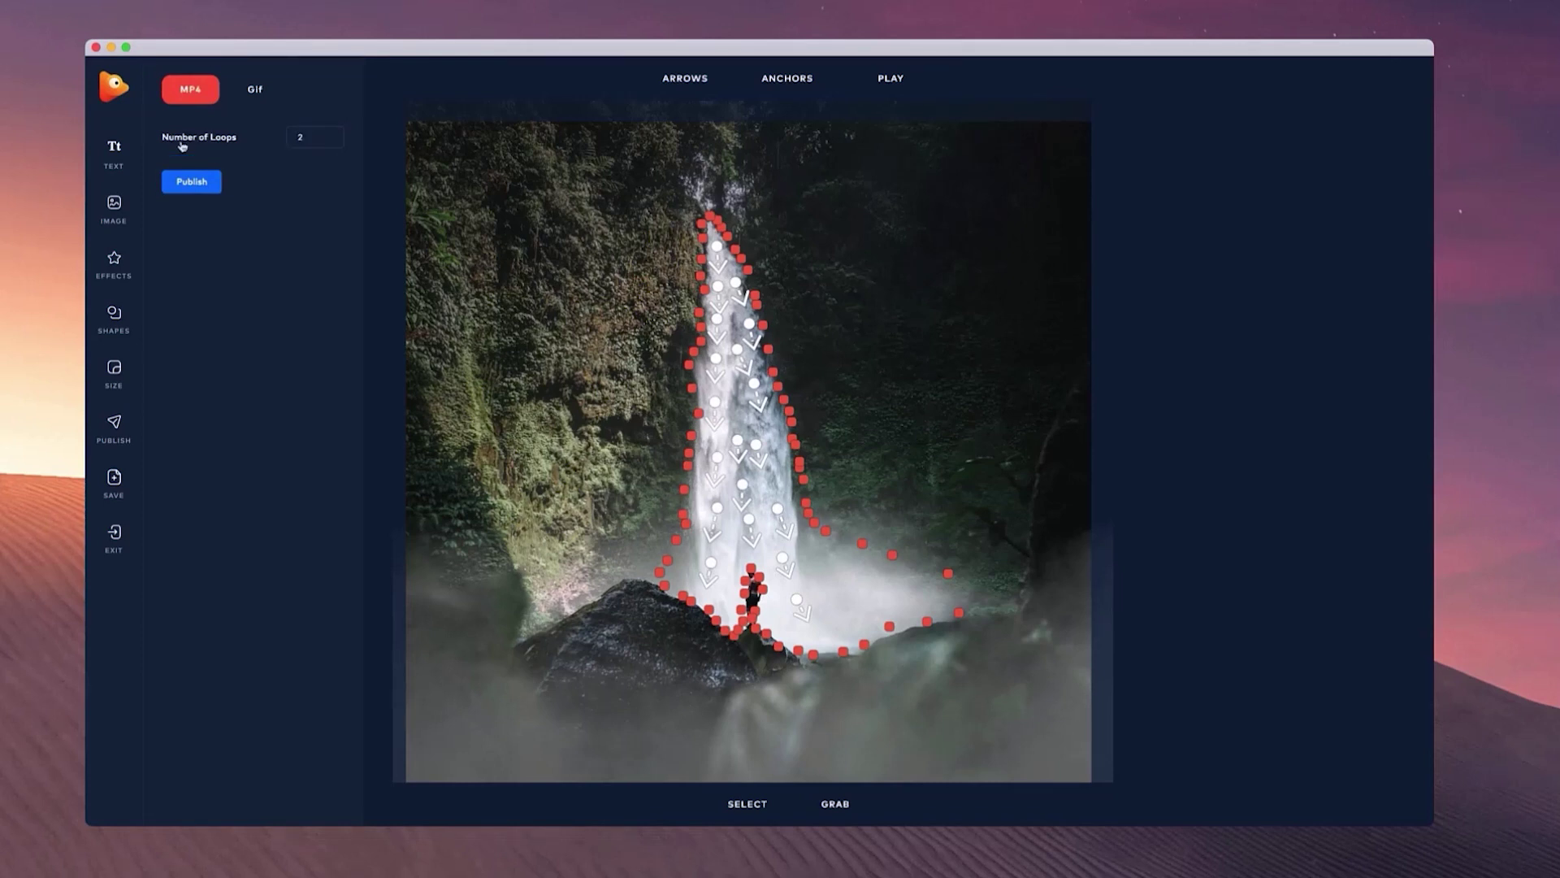
# Step: Publish the animation, saving it as waterfall.mp4 in the PhotoVibrance Projects folder
pyautogui.click(196, 191)
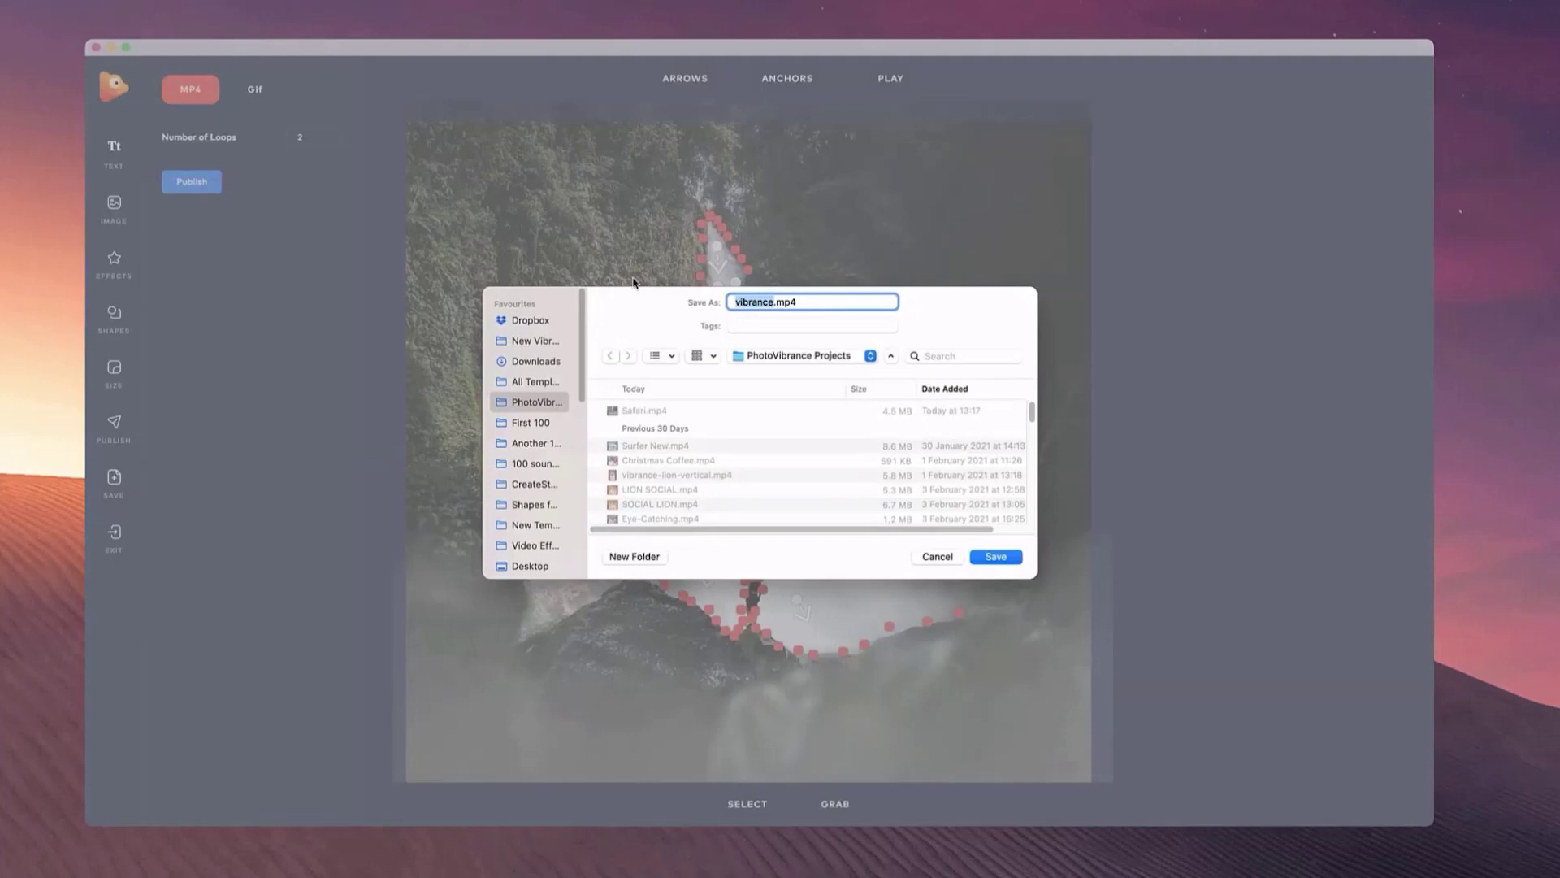
pyautogui.write('e')
pyautogui.write('wat')
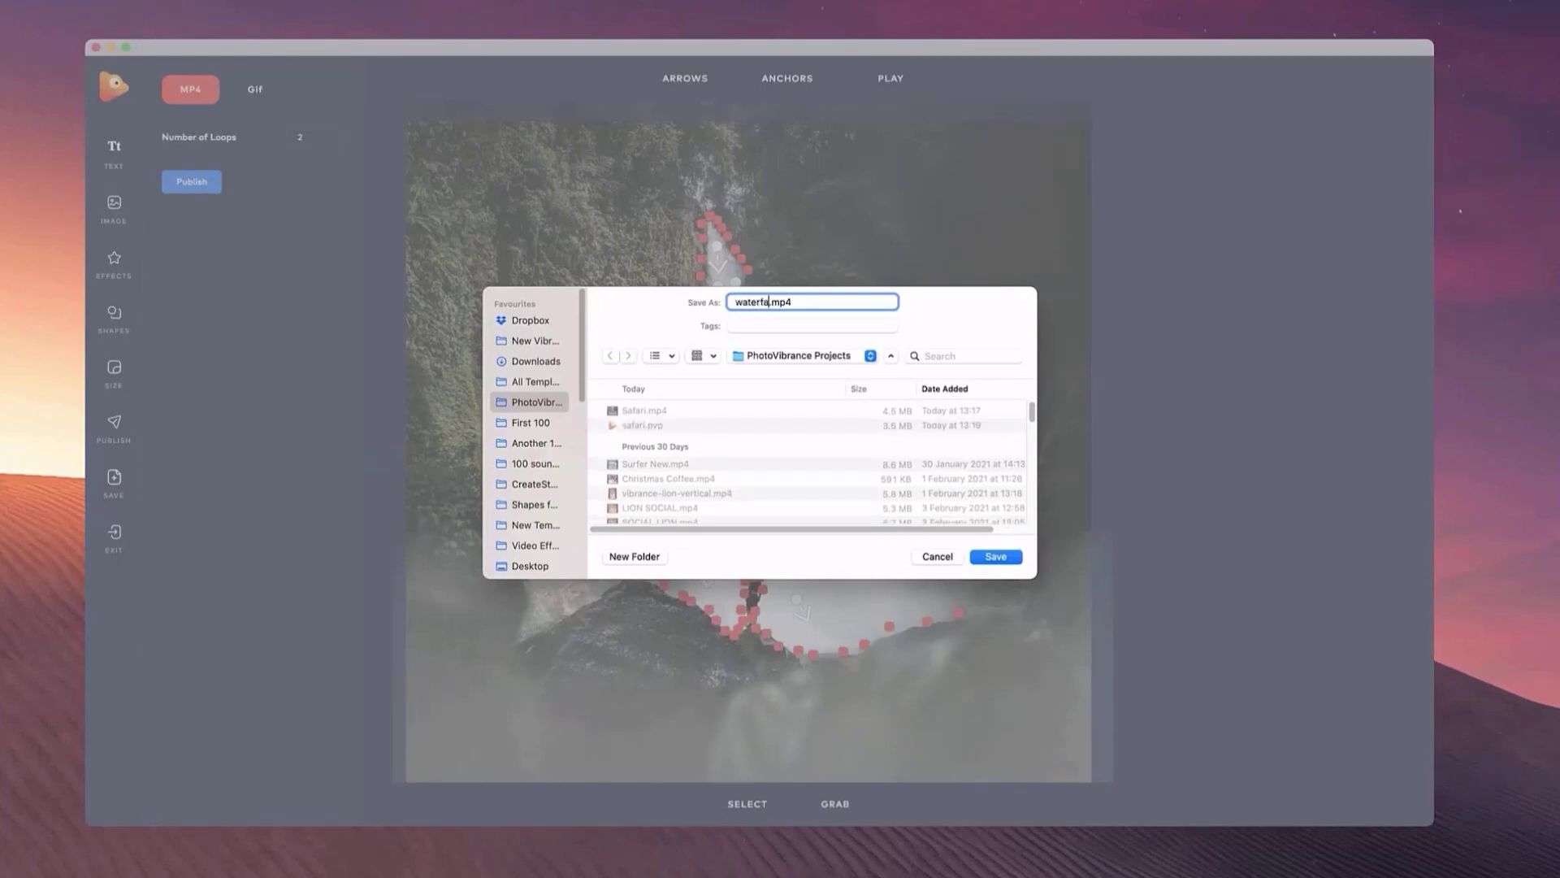
pyautogui.press('Return')
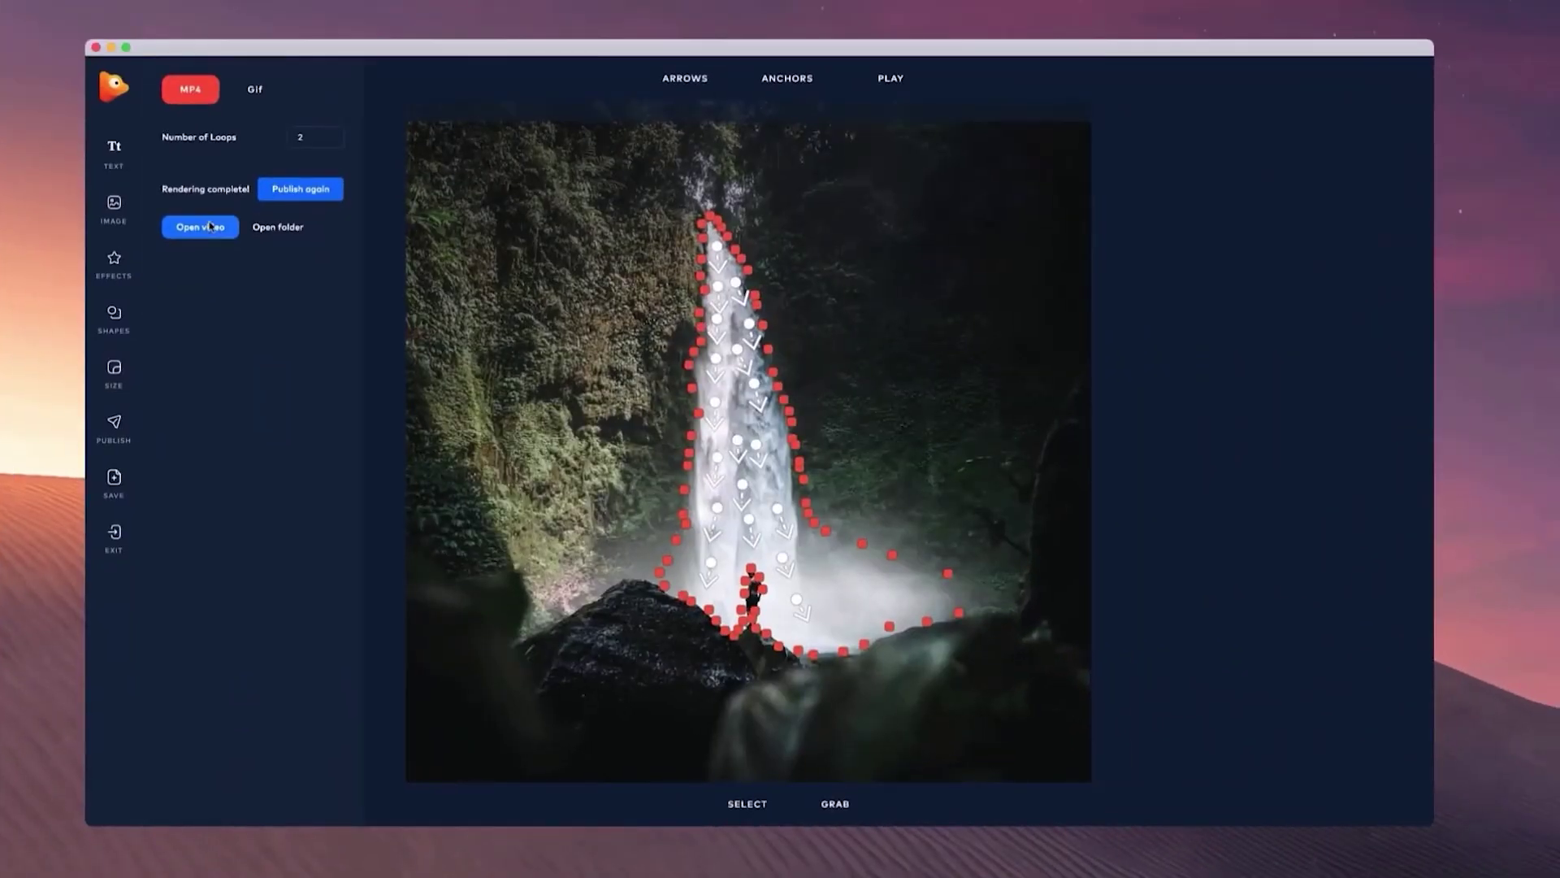
# Step: Open the rendered waterfall image.mp4 in QuickTime Player for playback
pyautogui.click(210, 226)
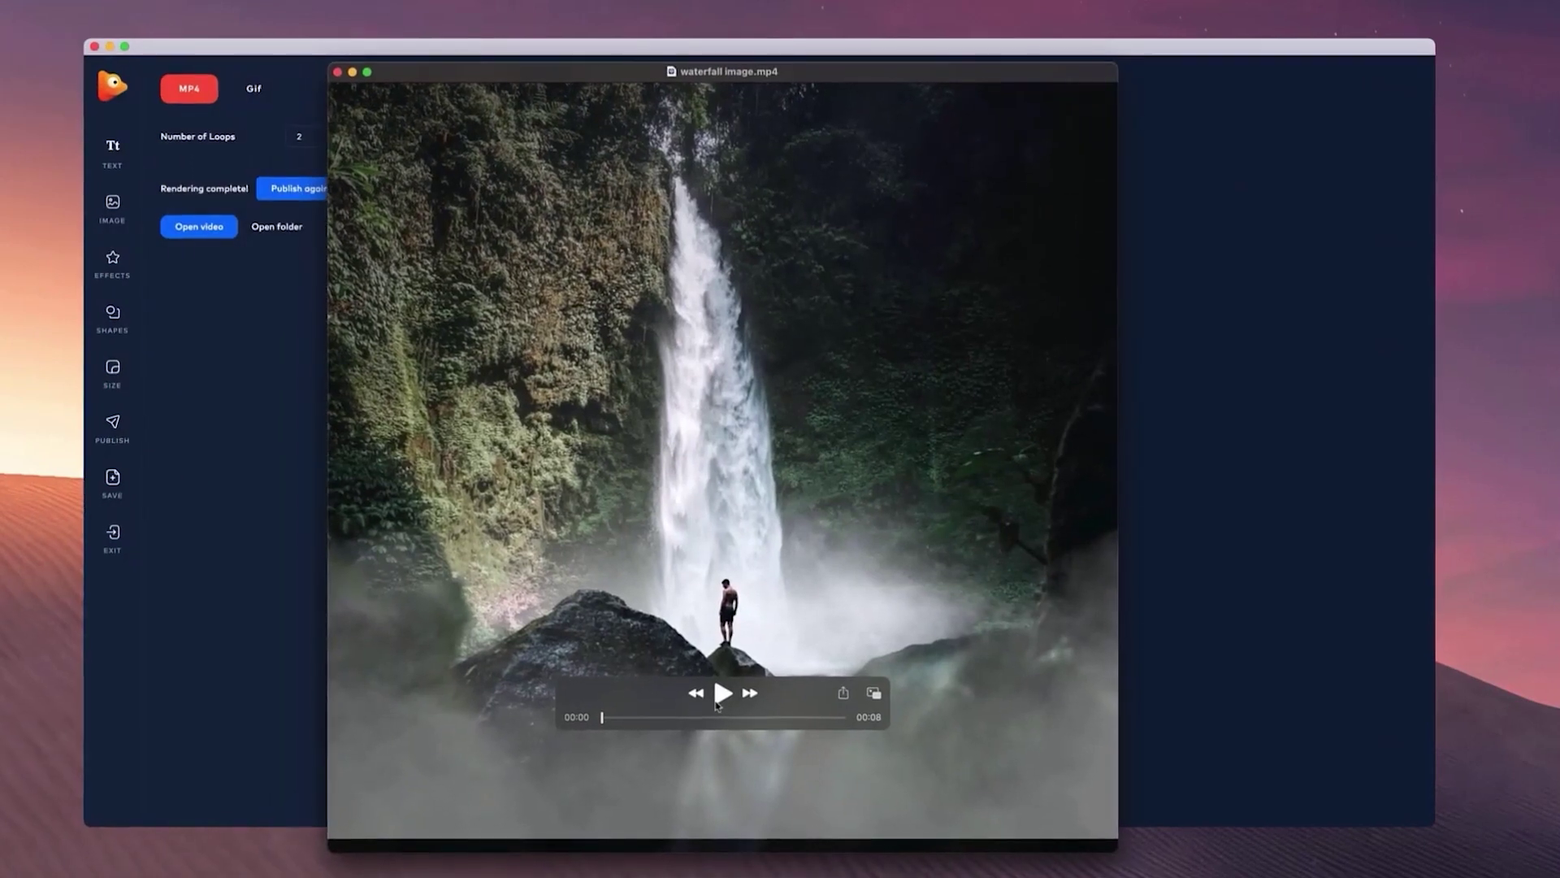